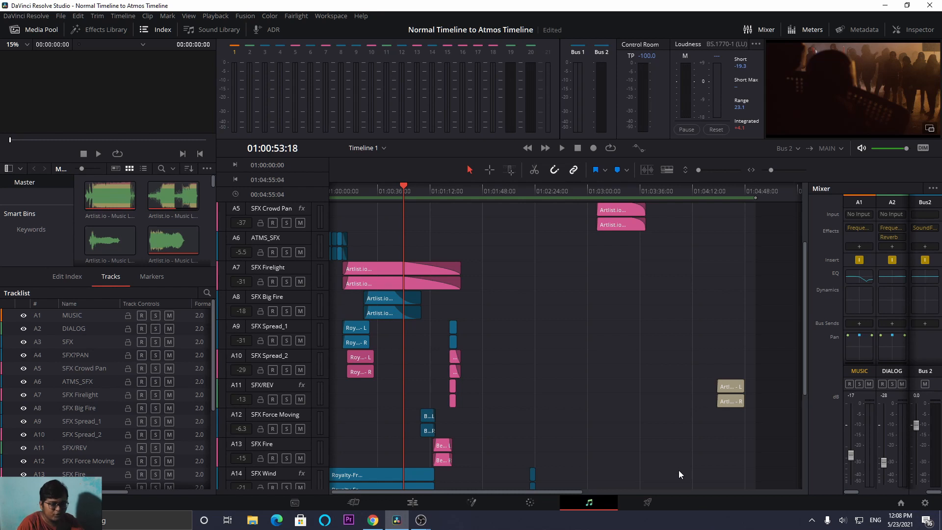
{"action": "left_click", "coordinate": [929, 411]}
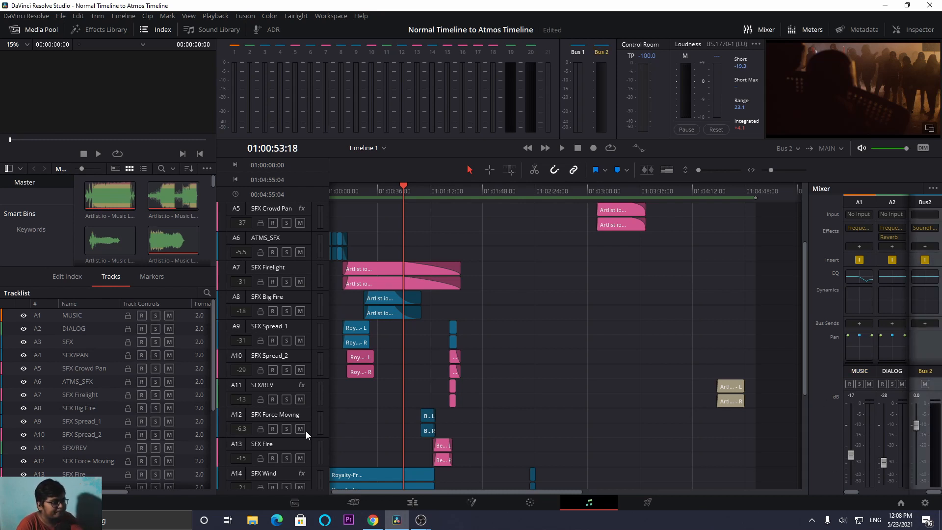
{"action": "scroll", "coordinate": [319, 424], "scroll_direction": "down", "scroll_amount": 5}
{"action": "scroll", "coordinate": [348, 400], "scroll_direction": "up", "scroll_amount": 8}
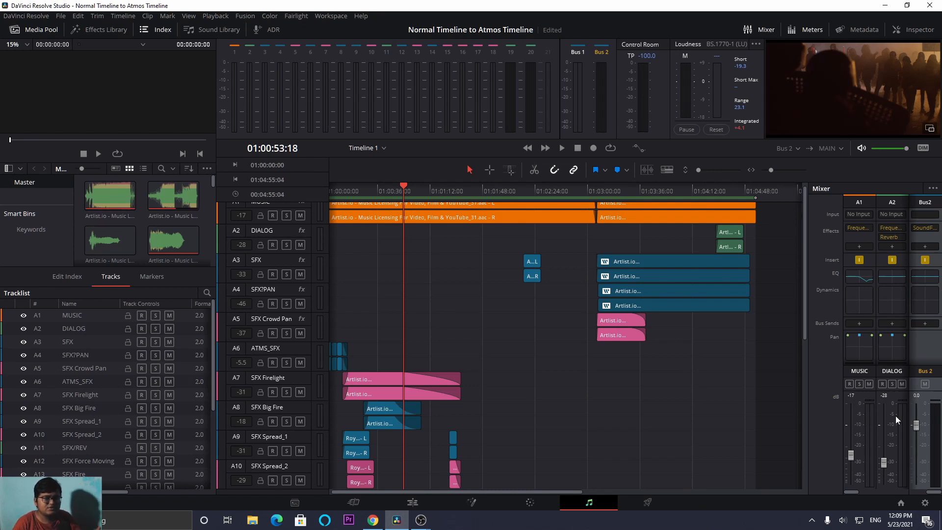
- In the delivery page's audio render settings, set the export format to Wave and open the bit depth choices
{"action": "left_click", "coordinate": [648, 502]}
{"action": "left_click", "coordinate": [71, 174]}
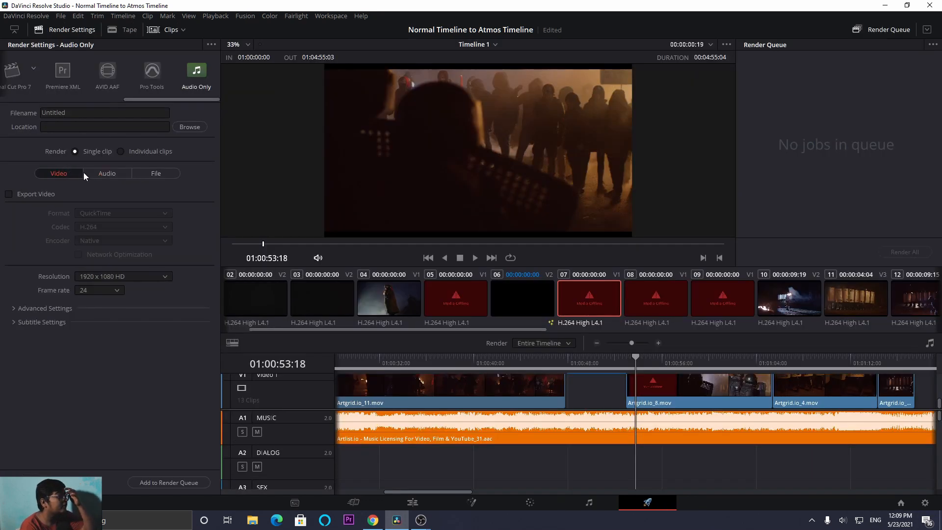
{"action": "left_click", "coordinate": [101, 175]}
{"action": "left_click", "coordinate": [108, 214]}
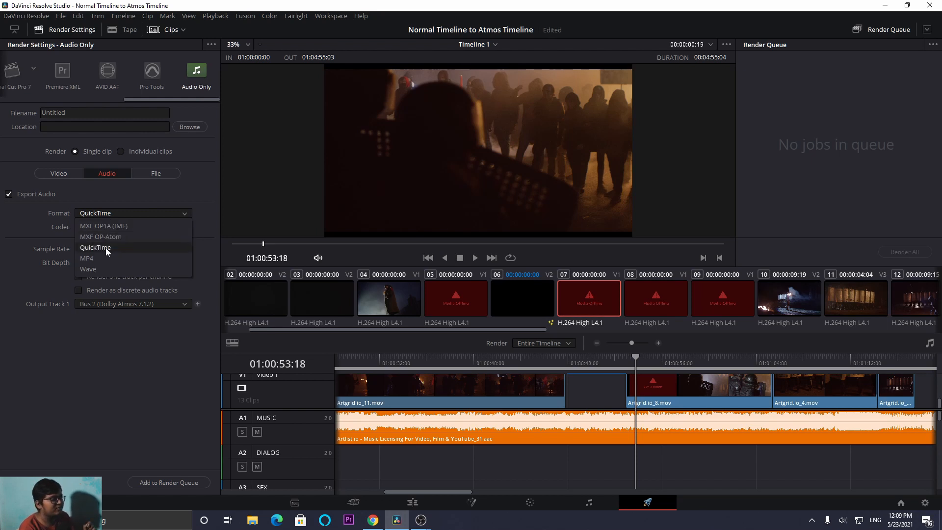
{"action": "left_click", "coordinate": [101, 273]}
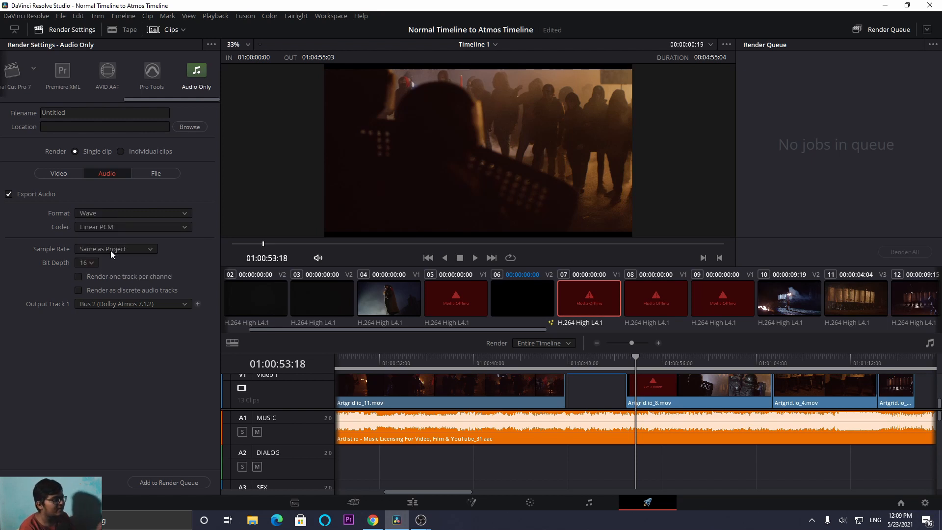
{"action": "left_click", "coordinate": [93, 261]}
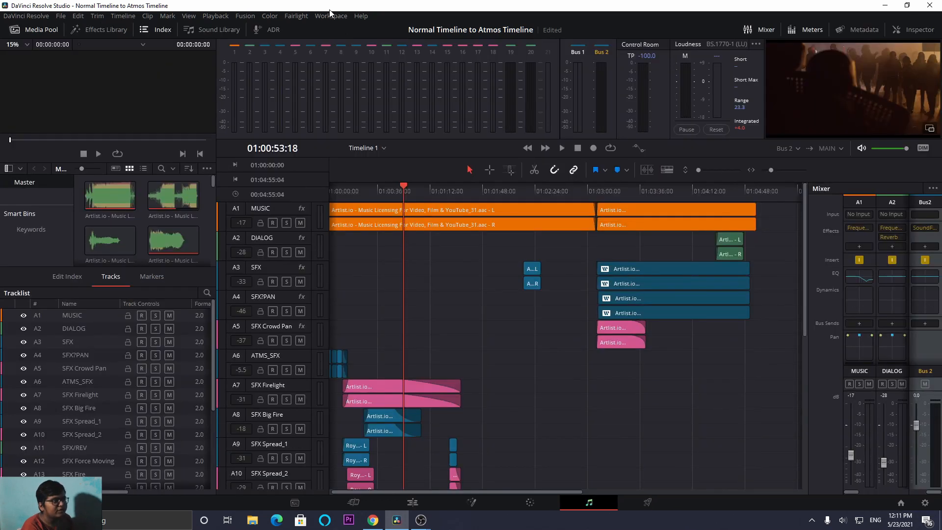
- Add a third bus in the Fairlight Bus Format settings and set its format to Dolby Atmos 7.1.2
{"action": "left_click", "coordinate": [328, 17]}
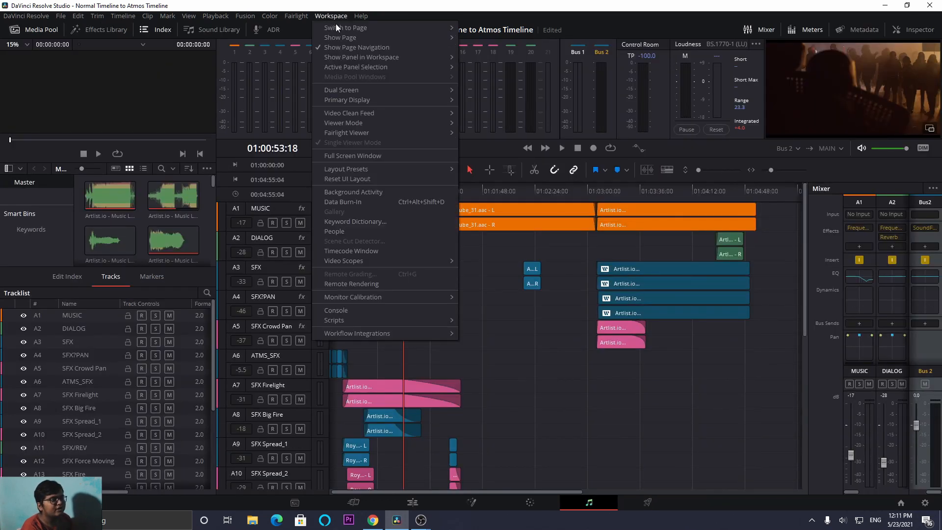
{"action": "left_click", "coordinate": [292, 16]}
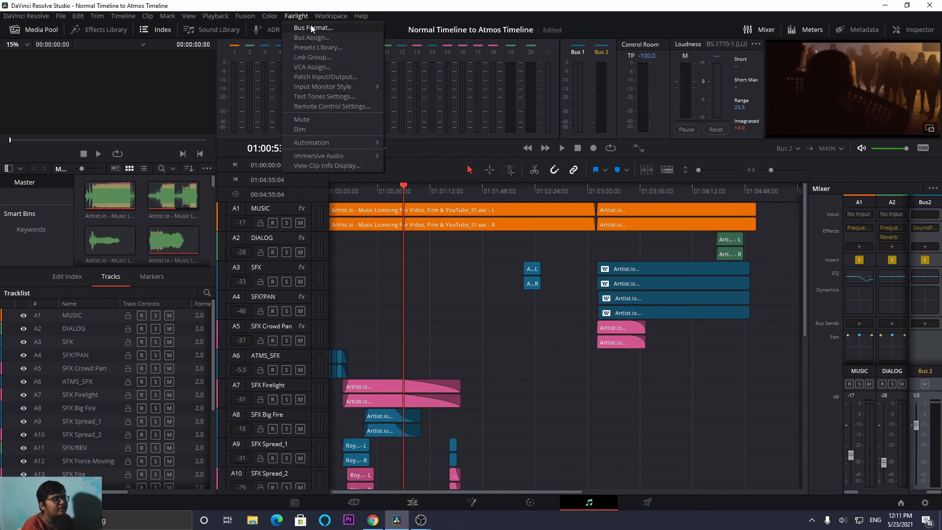
{"action": "left_click", "coordinate": [311, 27]}
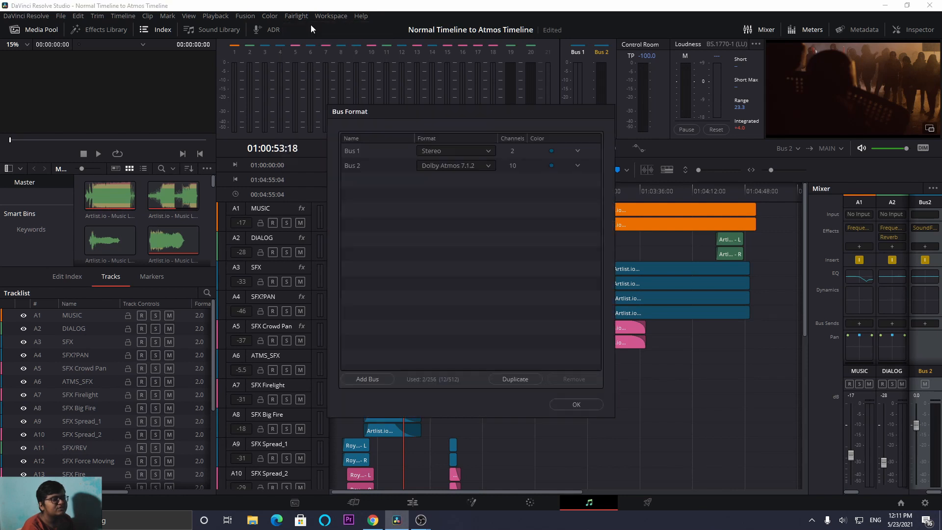
{"action": "left_click", "coordinate": [370, 378]}
{"action": "left_click", "coordinate": [434, 180]}
{"action": "scroll", "coordinate": [454, 282], "scroll_direction": "down", "scroll_amount": 3}
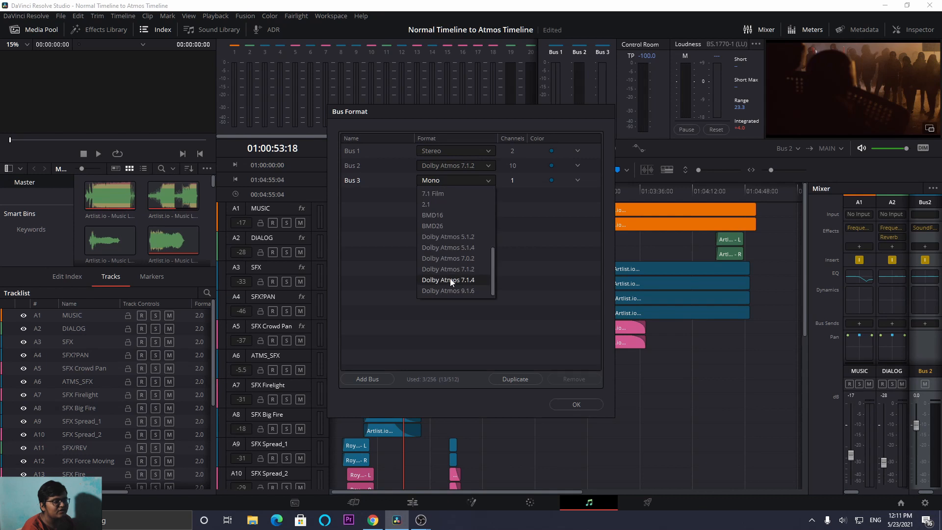
{"action": "left_click", "coordinate": [460, 268]}
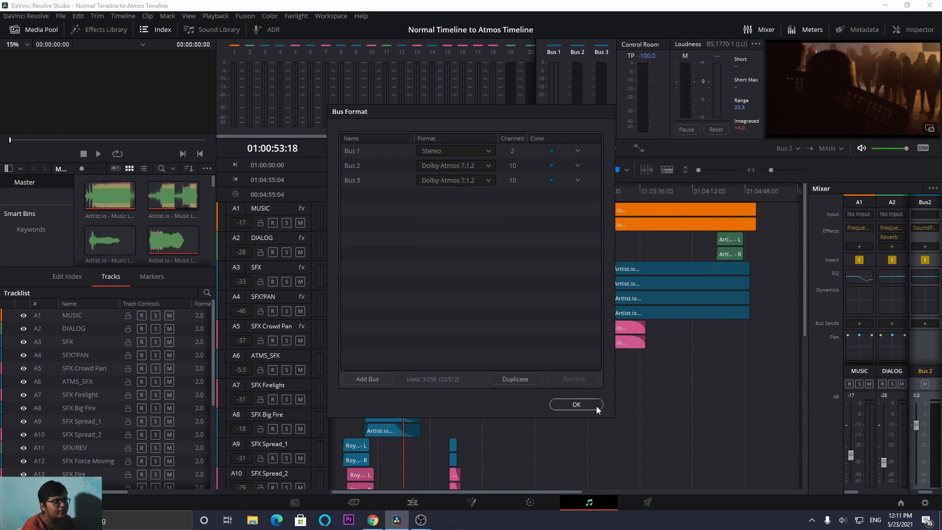
- Colour Bus 3 orange, Bus 2 navy and Bus 1 chocolate, and accept the bus format settings
{"action": "left_click", "coordinate": [551, 181]}
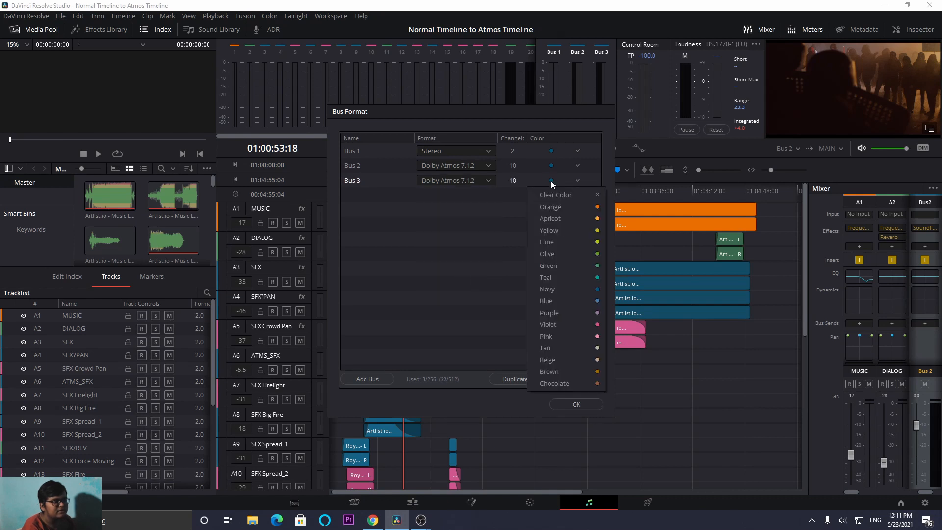
{"action": "left_click", "coordinate": [553, 209]}
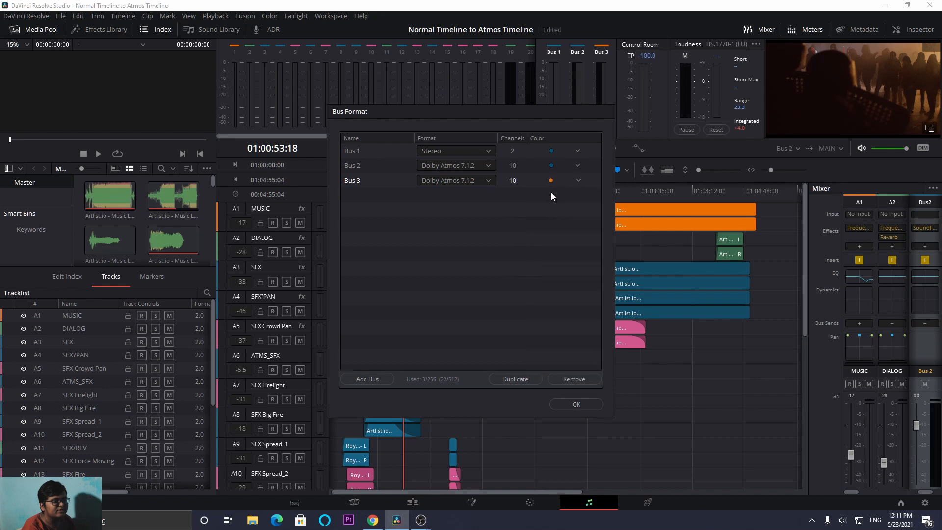
{"action": "left_click", "coordinate": [553, 166]}
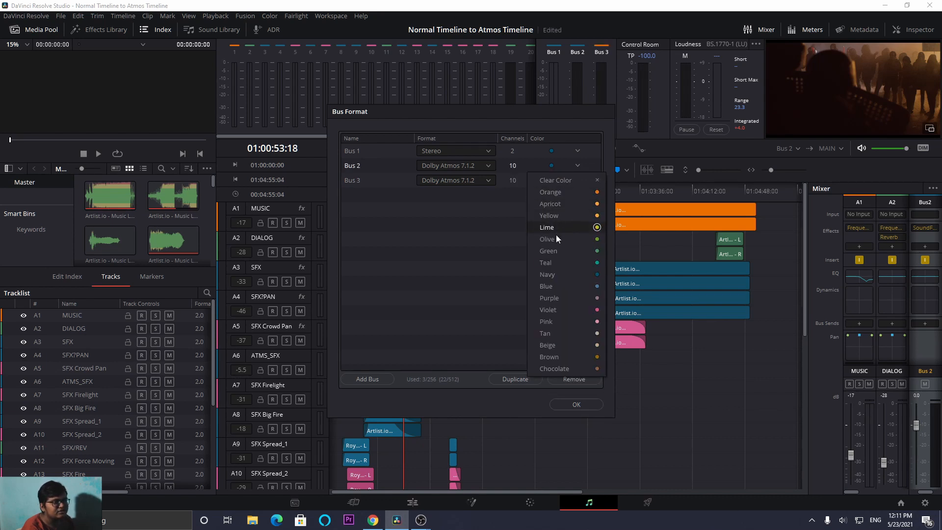
{"action": "left_click", "coordinate": [561, 276]}
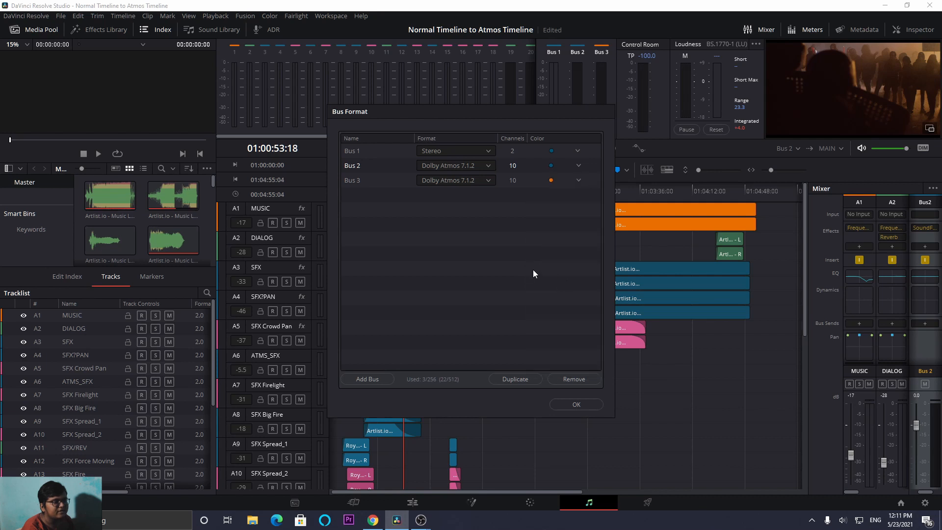
{"action": "left_click", "coordinate": [551, 152]}
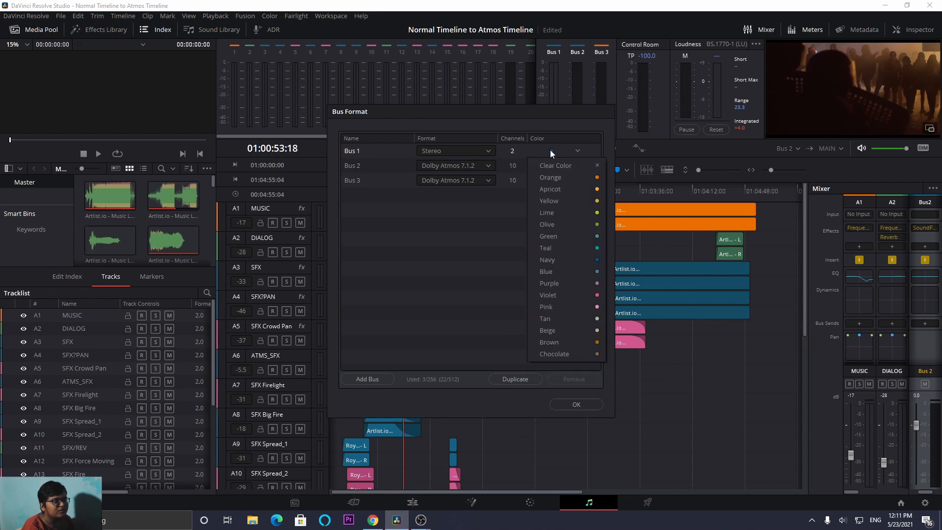
{"action": "left_click", "coordinate": [570, 352]}
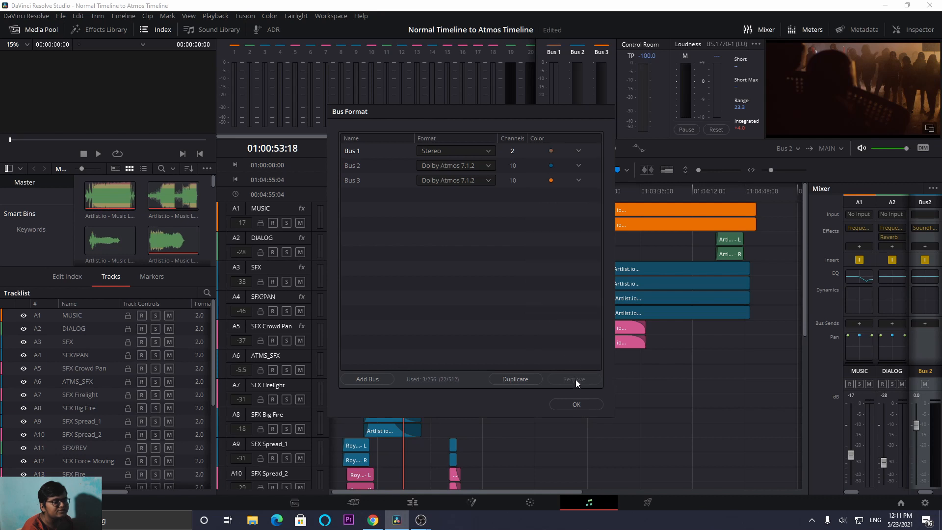
{"action": "left_click", "coordinate": [578, 404]}
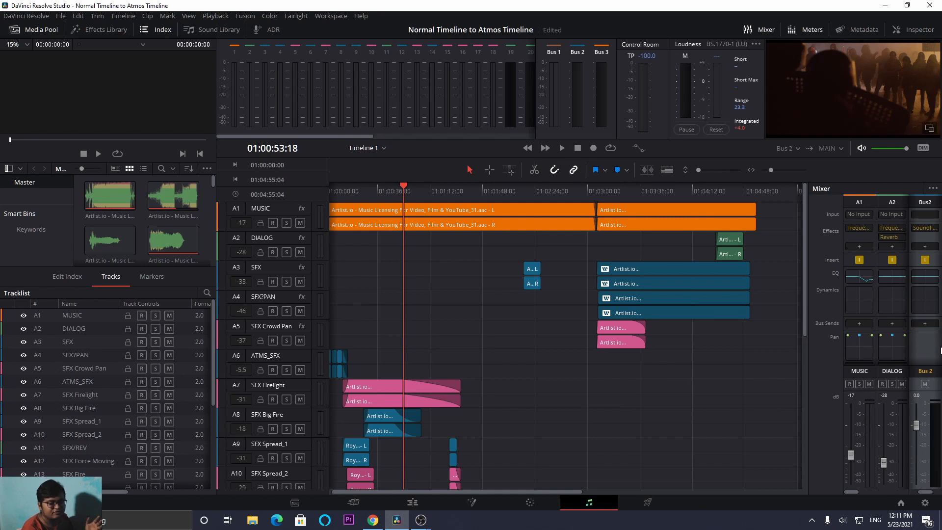
- Rename Bus 2 in the mixer as SFX
{"action": "double_click", "coordinate": [928, 372]}
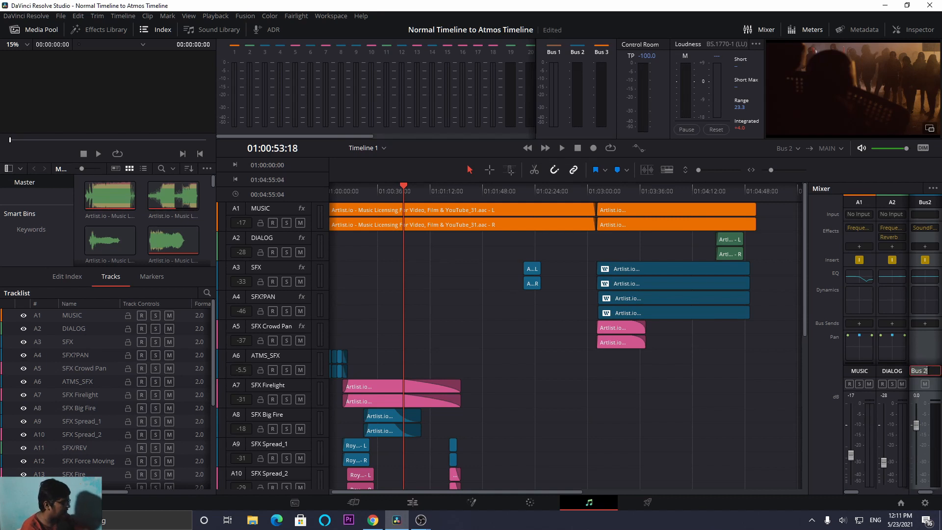
{"action": "type", "text": "SFX"}
{"action": "key", "text": "Return"}
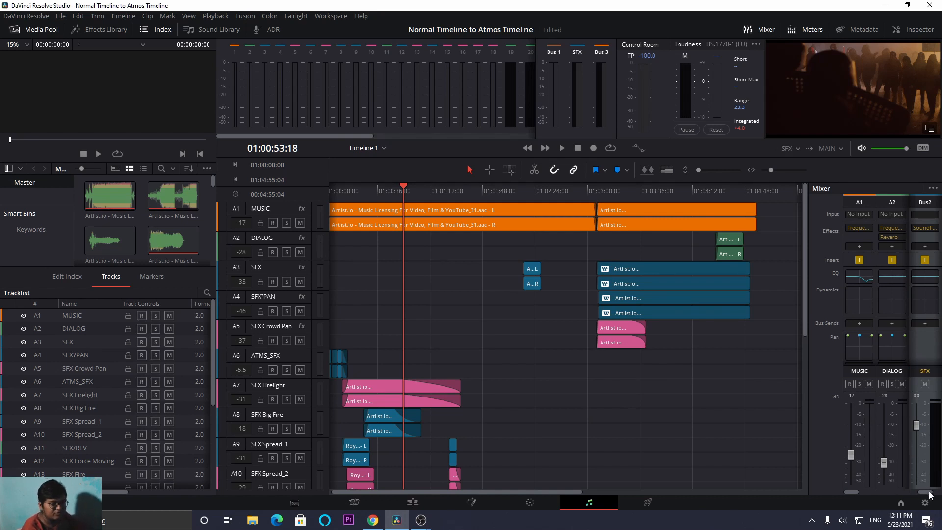
- Rename Bus 3 in the mixer as Music
{"action": "left_click_drag", "start_coordinate": [931, 495], "coordinate": [939, 494]}
{"action": "double_click", "coordinate": [925, 371]}
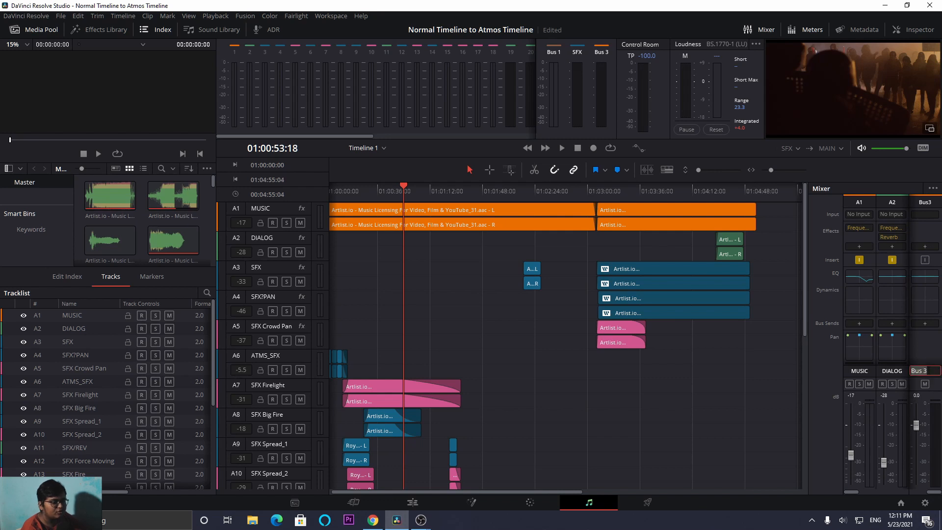
{"action": "type", "text": "Msuic"}
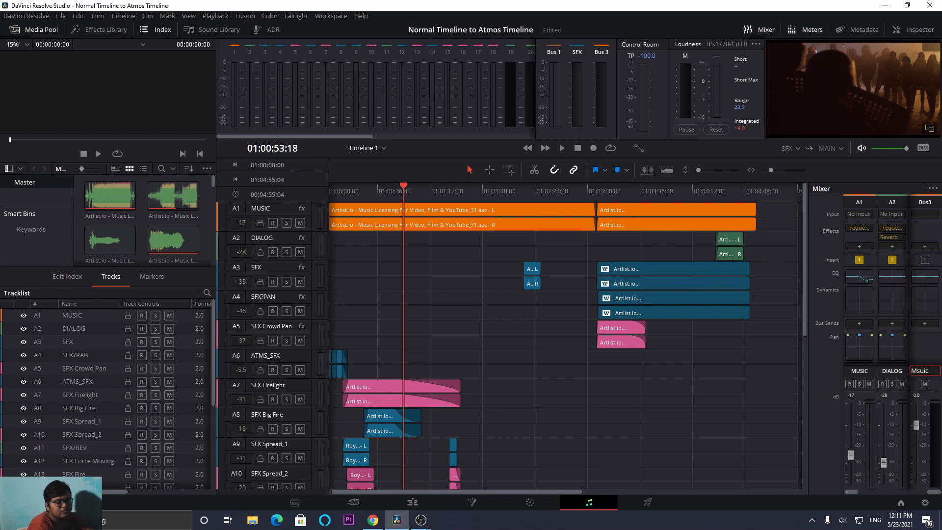
{"action": "key", "text": "BackSpace"}
{"action": "key", "text": "BackSpace"}
{"action": "key", "text": "BackSpace"}
{"action": "key", "text": "BackSpace"}
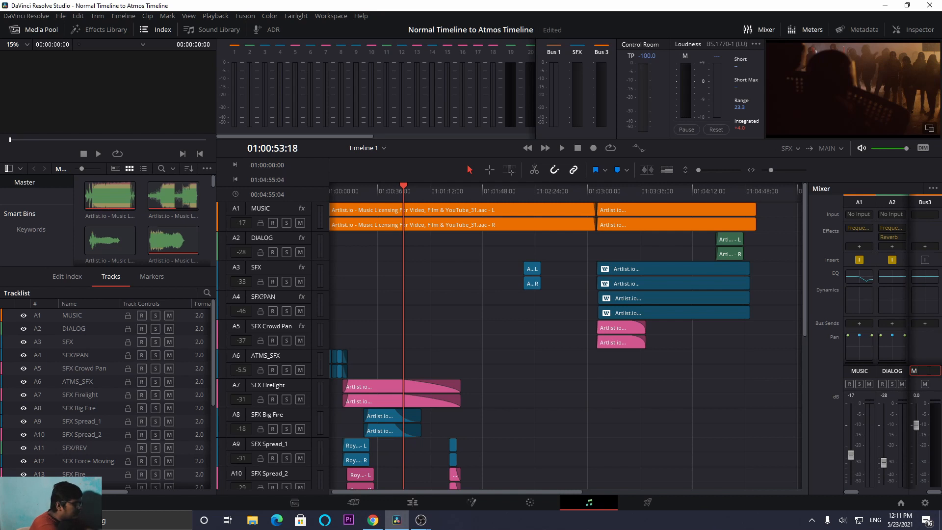
{"action": "type", "text": "usic"}
{"action": "left_click", "coordinate": [926, 343]}
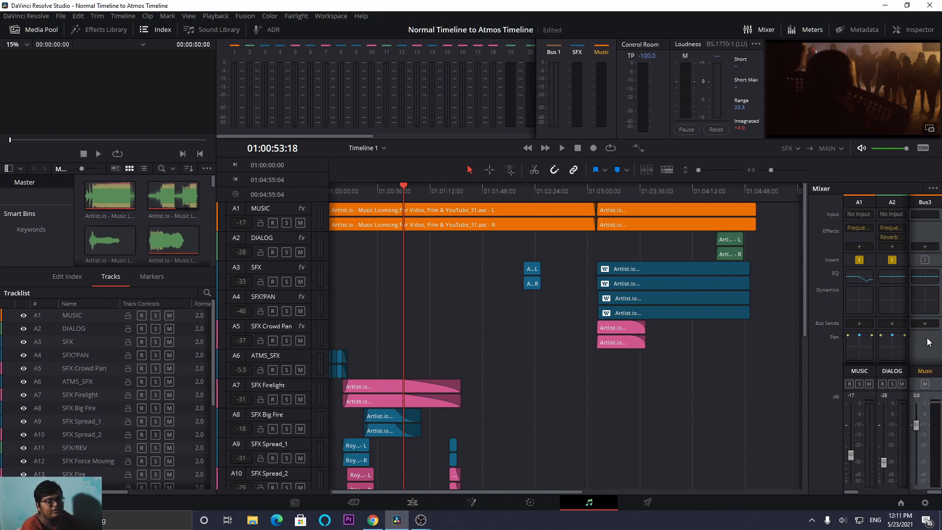
- Add the Music bus as an output of the MUSIC track A1 and dismiss the mail notifications
{"action": "scroll", "coordinate": [859, 331], "scroll_direction": "down", "scroll_amount": 2}
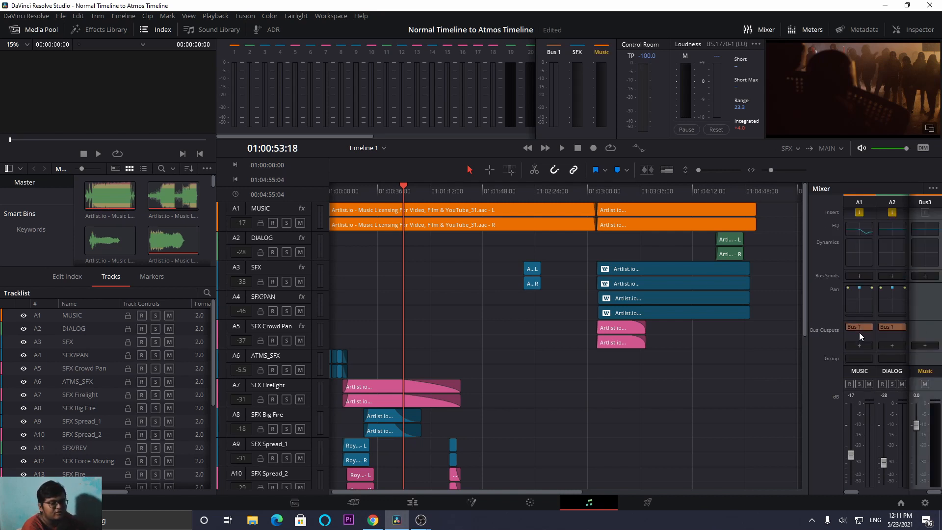
{"action": "left_click", "coordinate": [858, 344]}
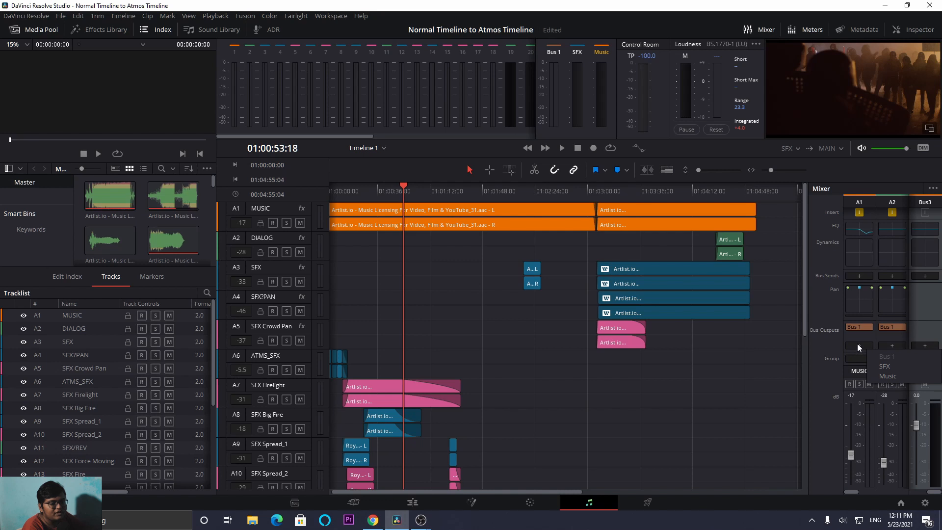
{"action": "left_click", "coordinate": [889, 375]}
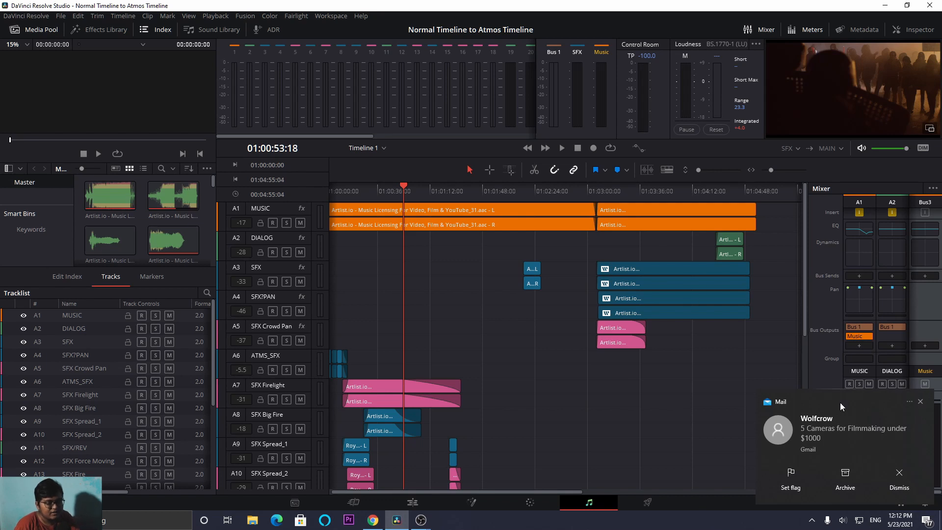
{"action": "left_click", "coordinate": [902, 491]}
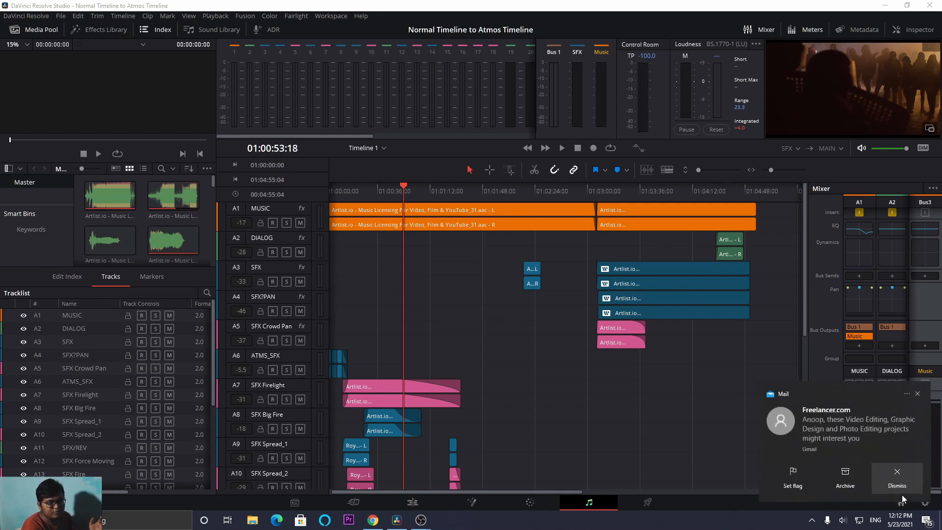
{"action": "left_click", "coordinate": [902, 495]}
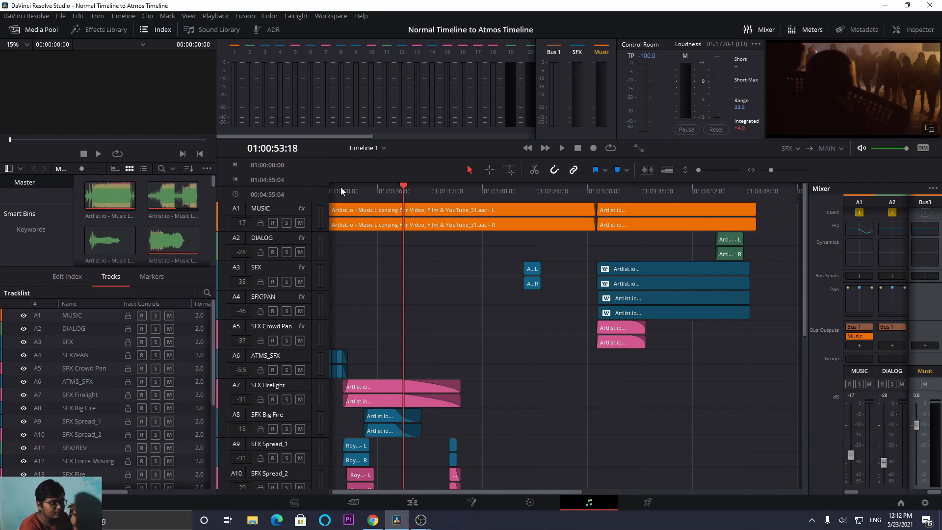
- Add the SoundField By RODE effect to the Music bus, set its output to 7.1.2 and close the effect window
{"action": "scroll", "coordinate": [911, 293], "scroll_direction": "up", "scroll_amount": 2}
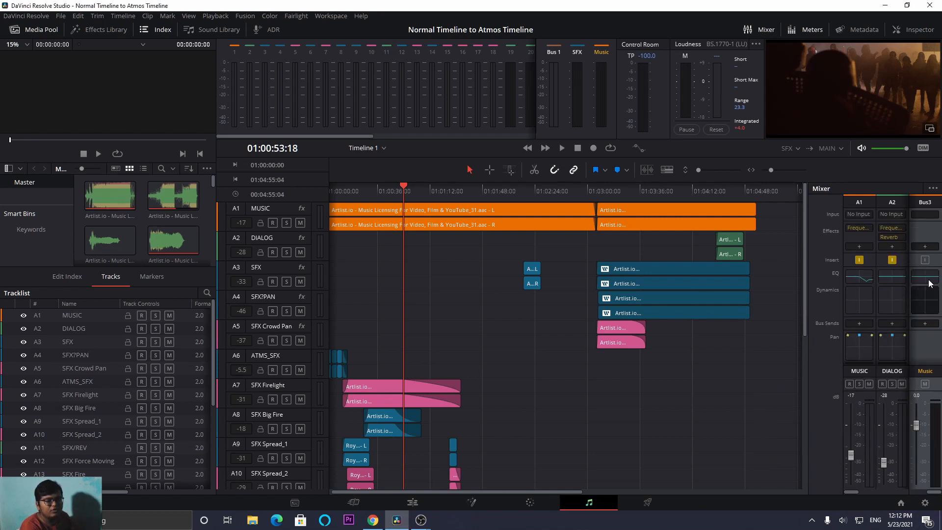
{"action": "left_click", "coordinate": [925, 246]}
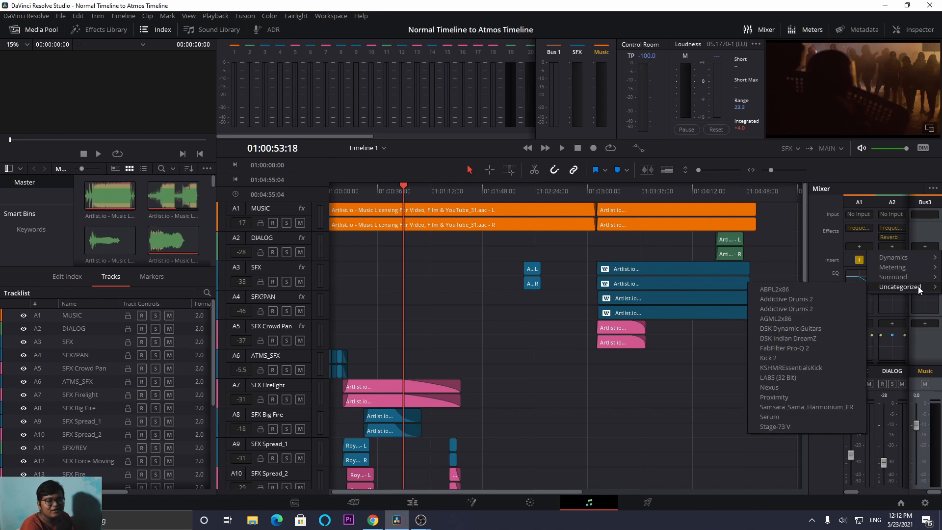
{"action": "mouse_move", "coordinate": [918, 278]}
{"action": "left_click", "coordinate": [785, 292]}
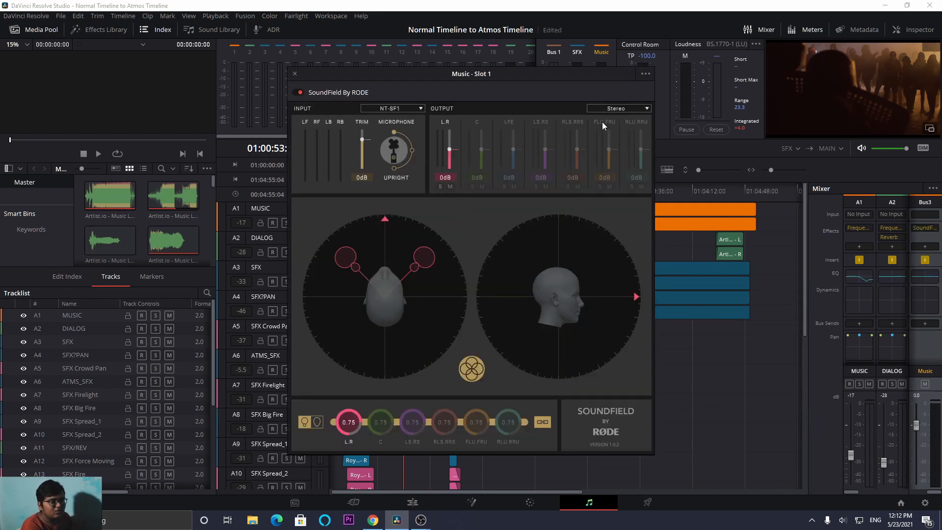
{"action": "left_click", "coordinate": [609, 107]}
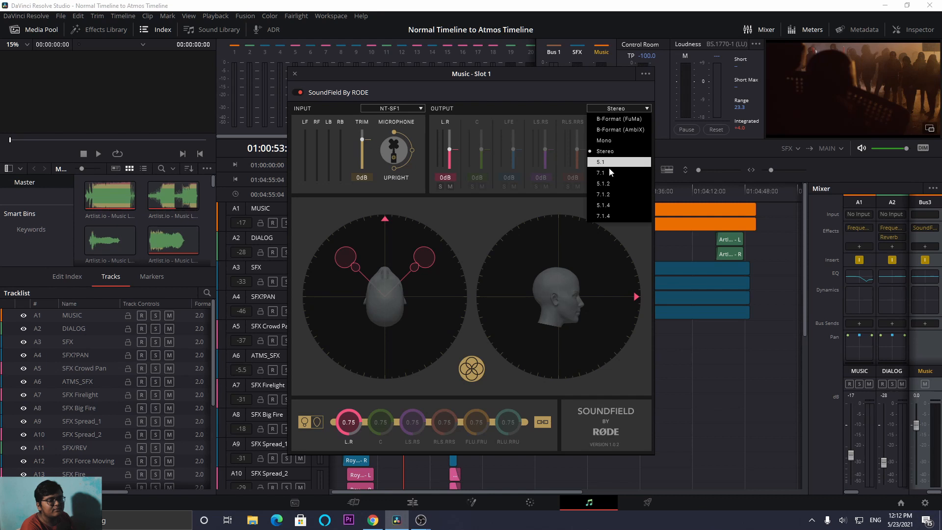
{"action": "left_click", "coordinate": [617, 195]}
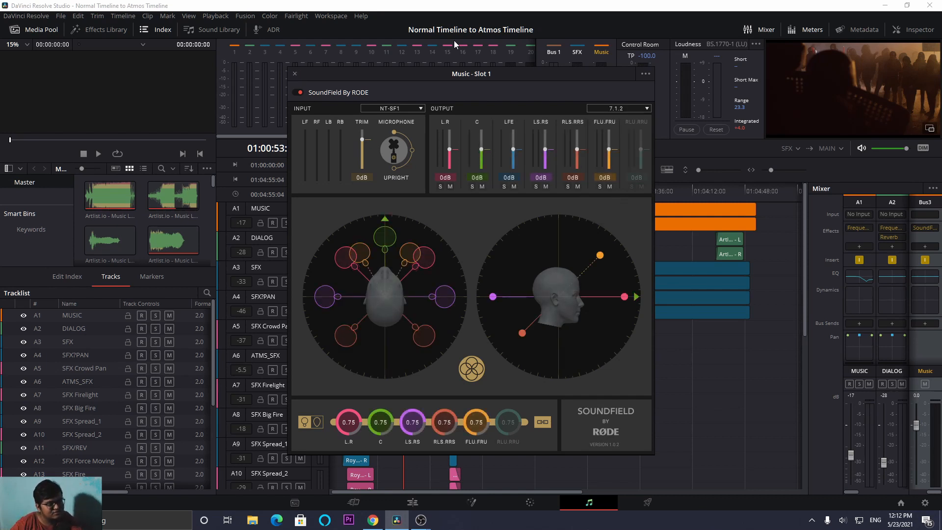
{"action": "left_click", "coordinate": [295, 74]}
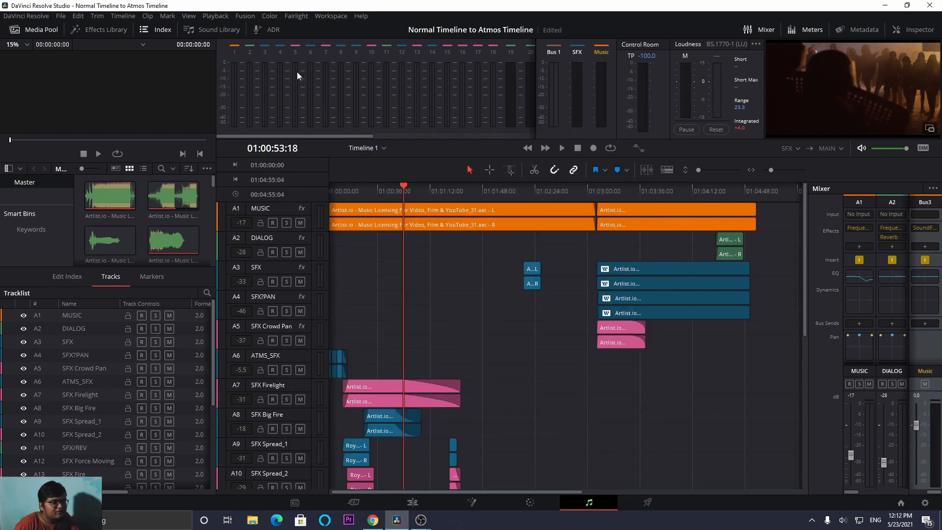
- Play the timeline from its start and switch the monitored source to the Music bus, stopping around 01:00:12
{"action": "left_click_drag", "start_coordinate": [358, 198], "coordinate": [302, 207]}
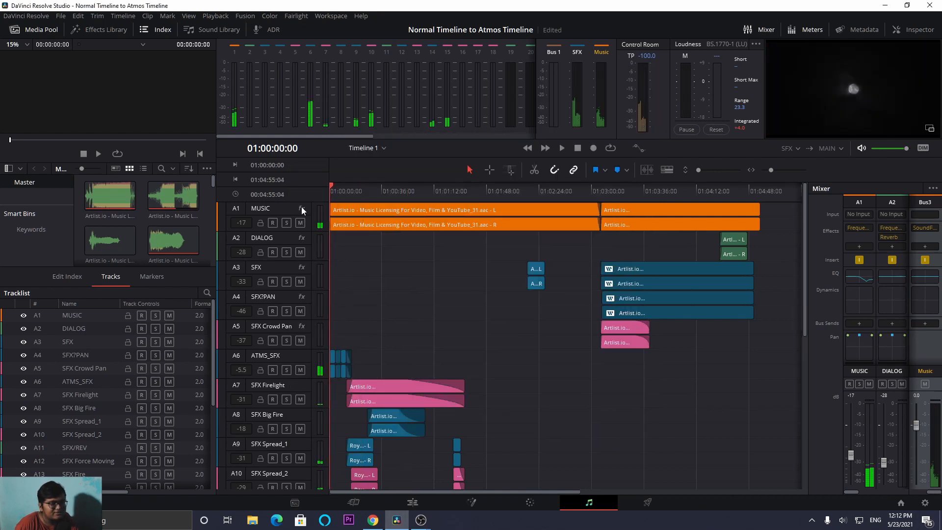
{"action": "key", "text": "space"}
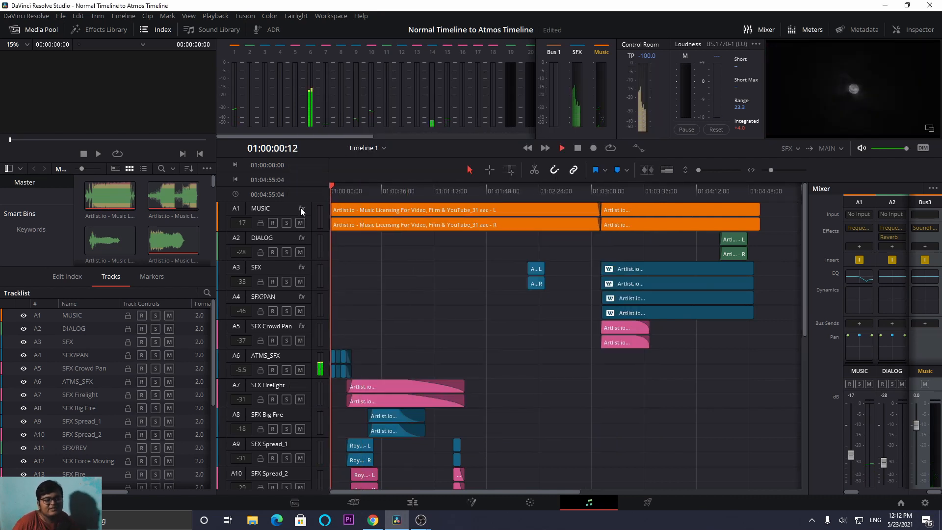
{"action": "left_click", "coordinate": [797, 147]}
{"action": "left_click", "coordinate": [787, 182]}
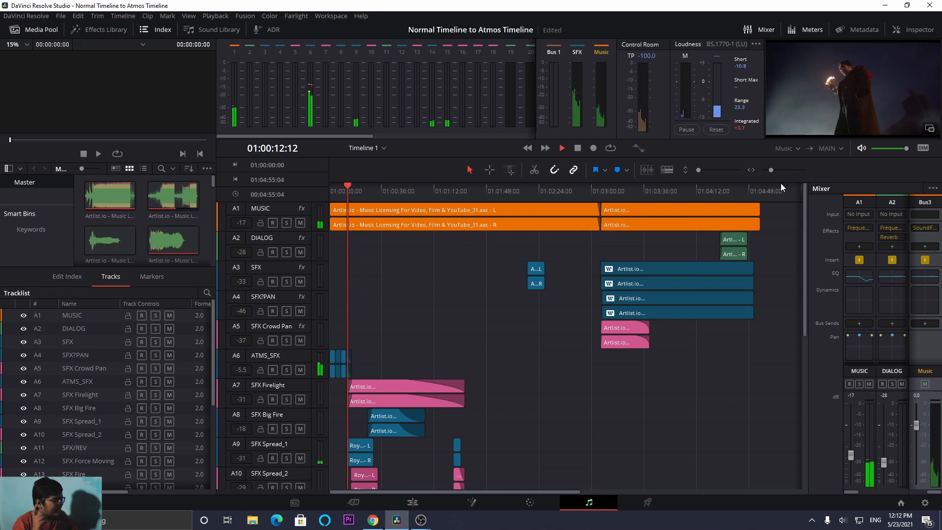
{"action": "key", "text": "space"}
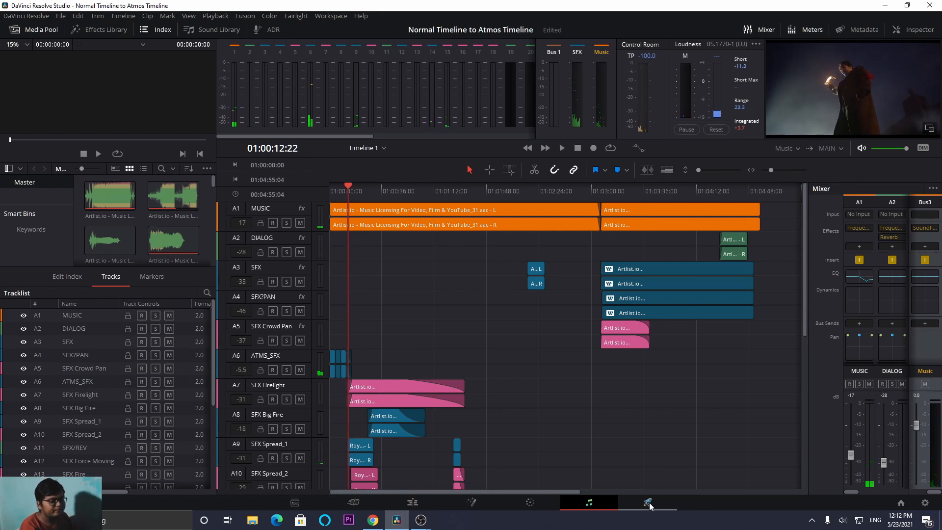
- Set output track 1 of the audio-only render to Music (Dolby Atmos 7.1.2), without replacing the existing SFX file
{"action": "left_click", "coordinate": [648, 503]}
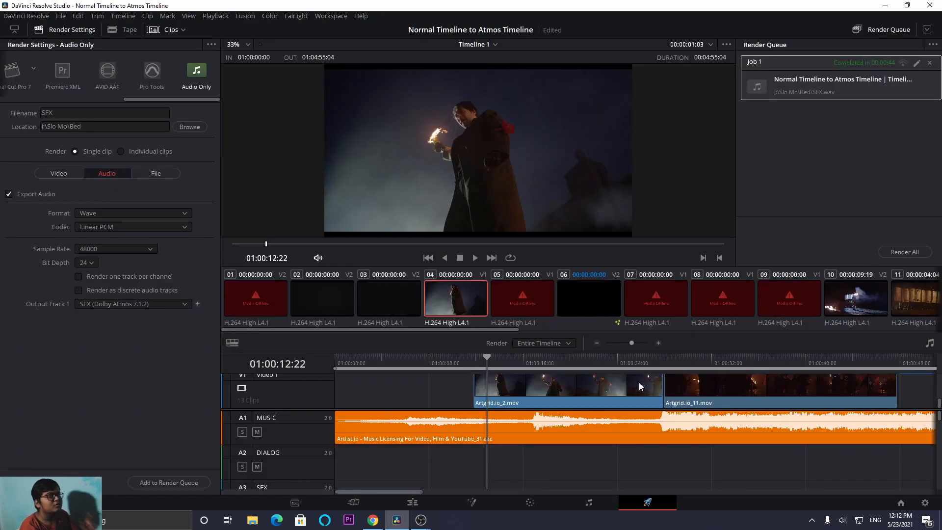
{"action": "left_click", "coordinate": [116, 305]}
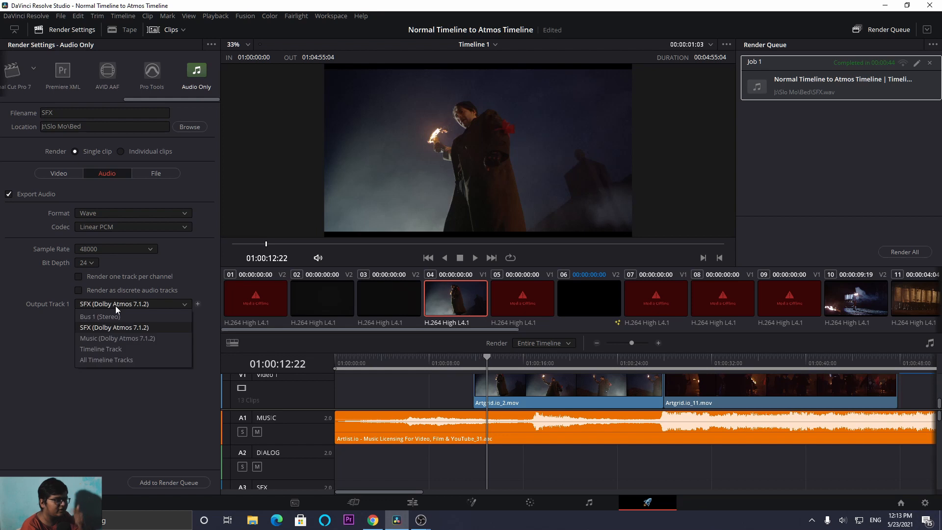
{"action": "left_click", "coordinate": [126, 343]}
{"action": "left_click", "coordinate": [189, 483]}
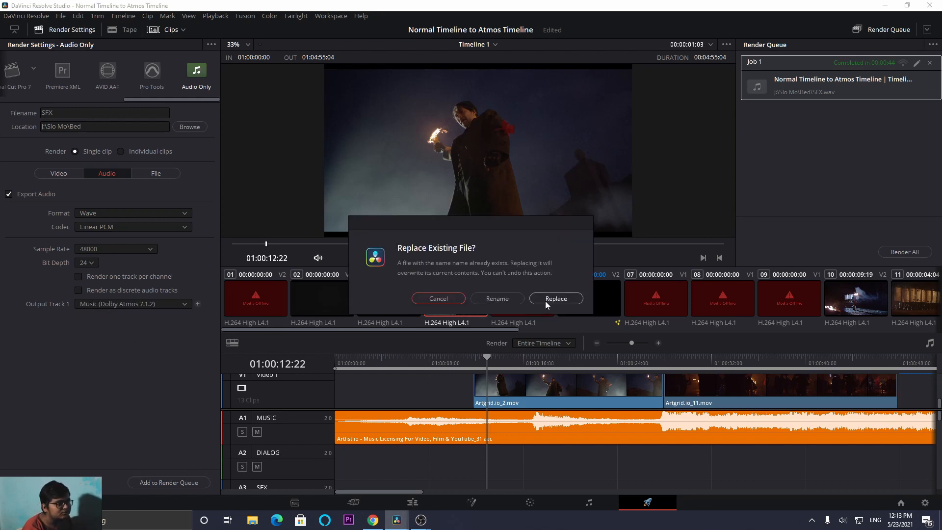
{"action": "left_click", "coordinate": [433, 300]}
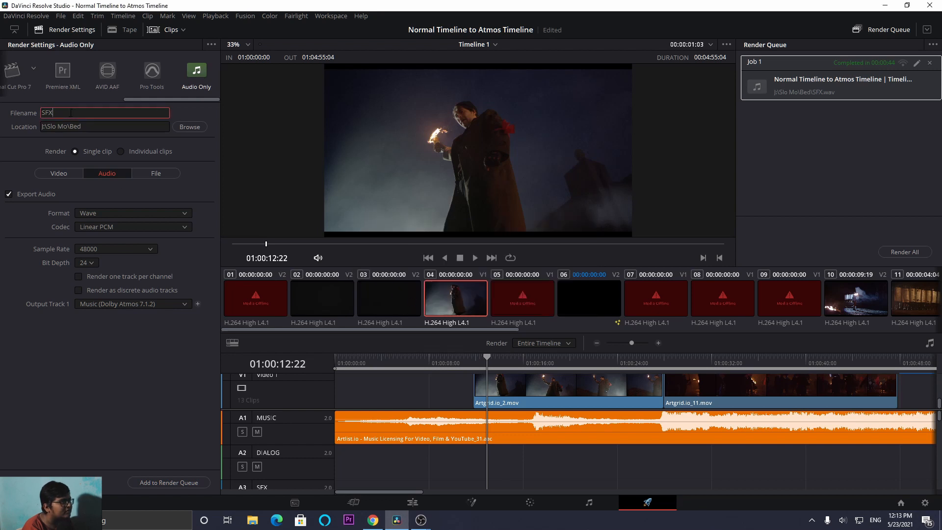
- Name the render file Music, add it to the render queue and start rendering it
{"action": "type", "text": "Music"}
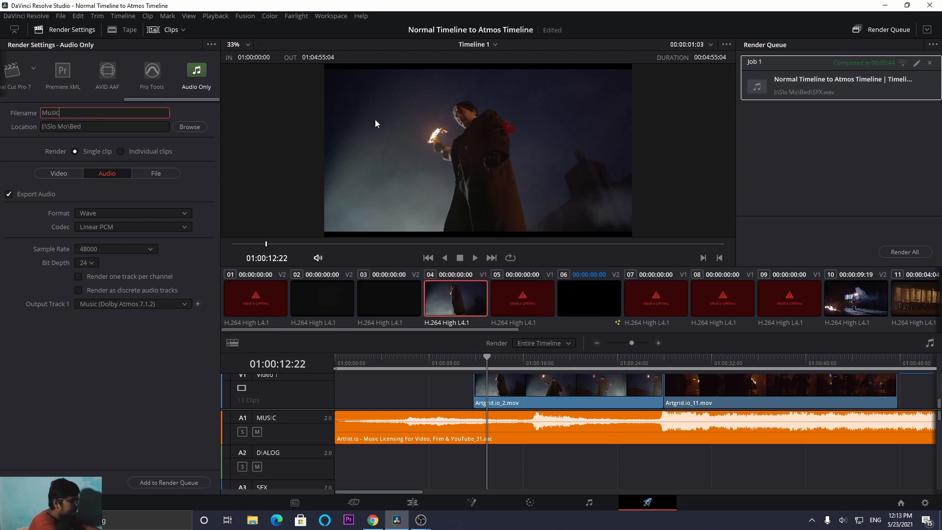
{"action": "left_click", "coordinate": [189, 483]}
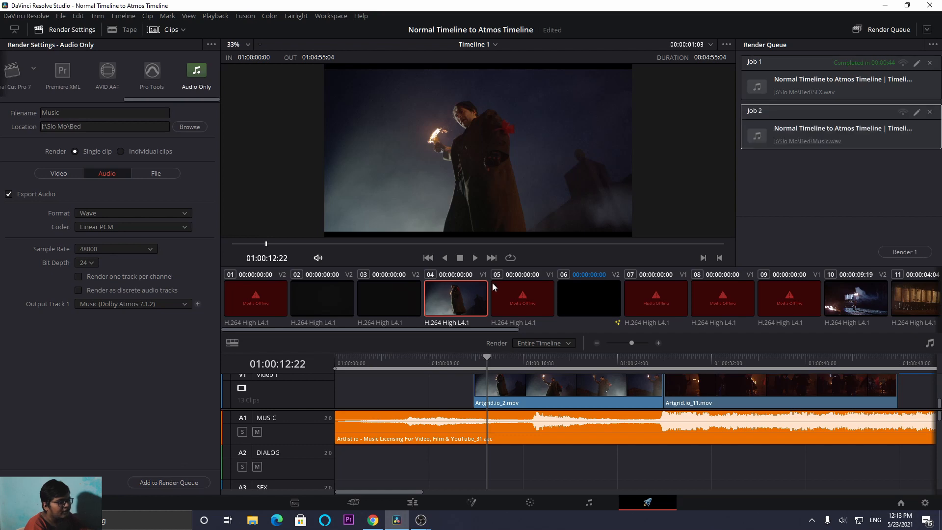
{"action": "left_click", "coordinate": [895, 256]}
{"action": "left_click", "coordinate": [589, 503]}
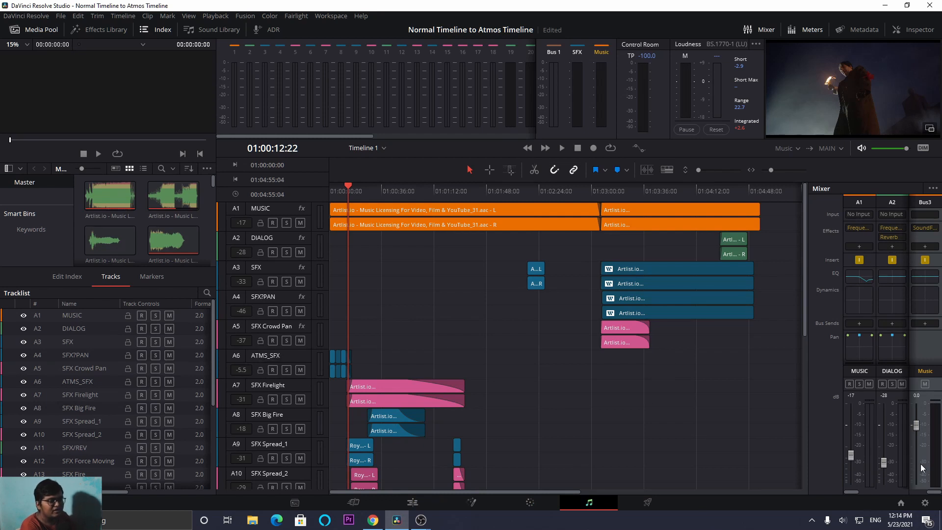
{"action": "left_click", "coordinate": [324, 17]}
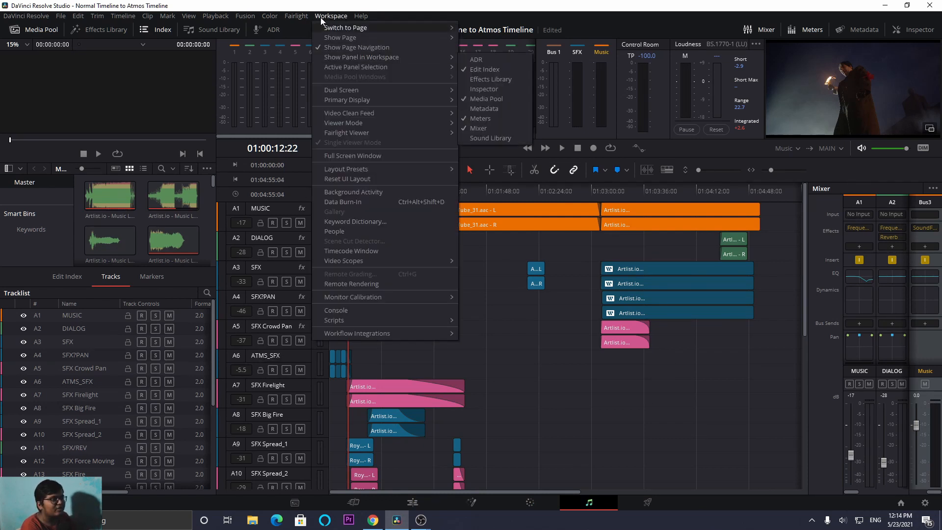
{"action": "left_click", "coordinate": [313, 28]}
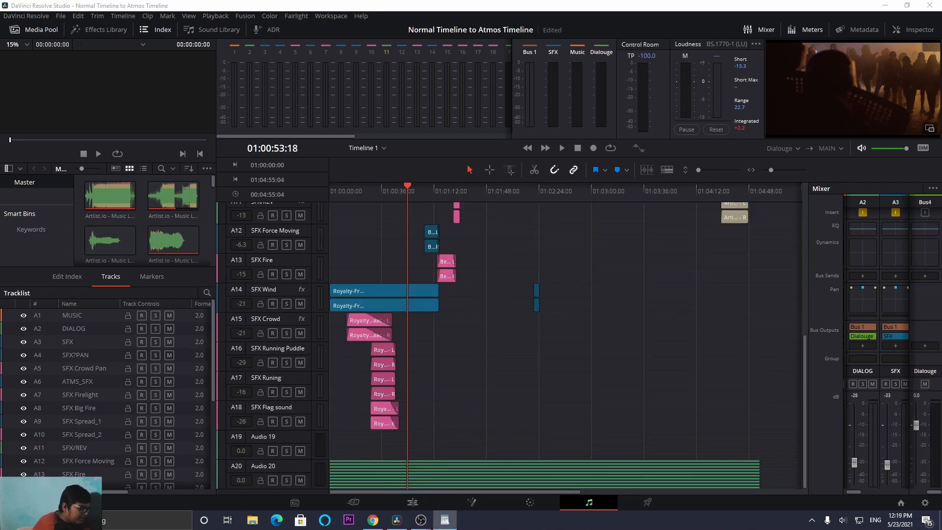
{"action": "left_click", "coordinate": [613, 363]}
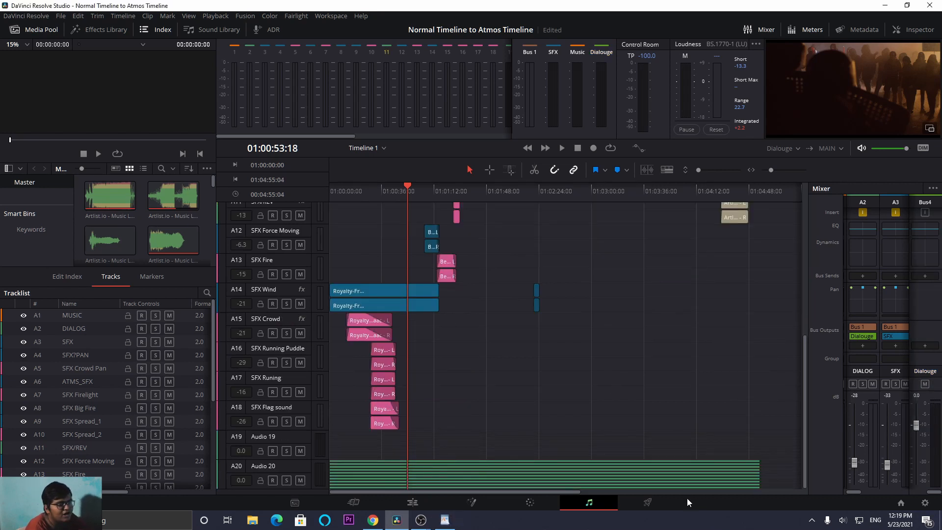
- Set output track 1 of the audio-only render to Timeline Track number 5
{"action": "left_click", "coordinate": [647, 502]}
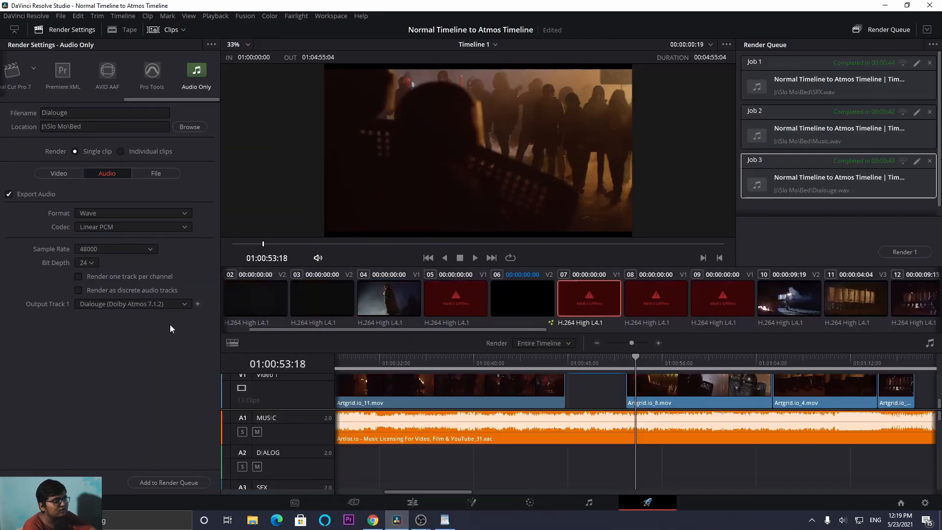
{"action": "left_click", "coordinate": [113, 214]}
{"action": "left_click", "coordinate": [66, 370]}
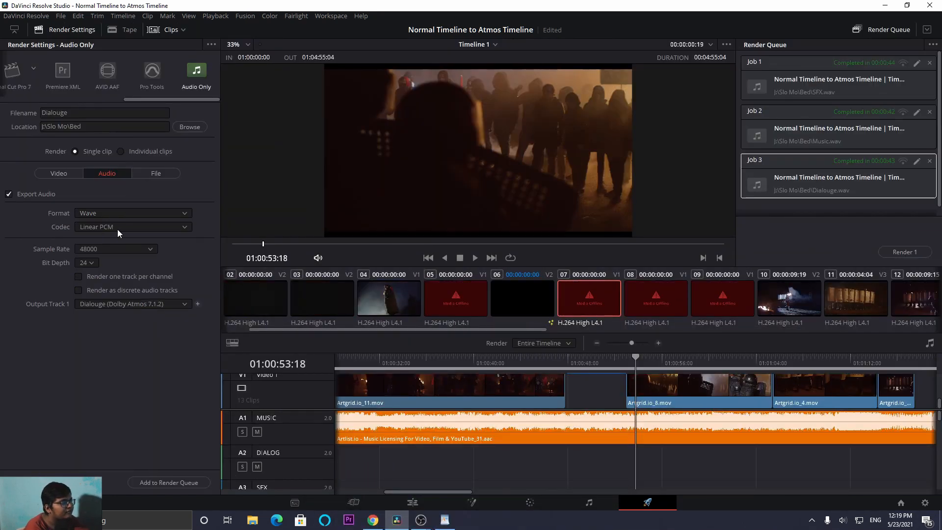
{"action": "left_click", "coordinate": [105, 303]}
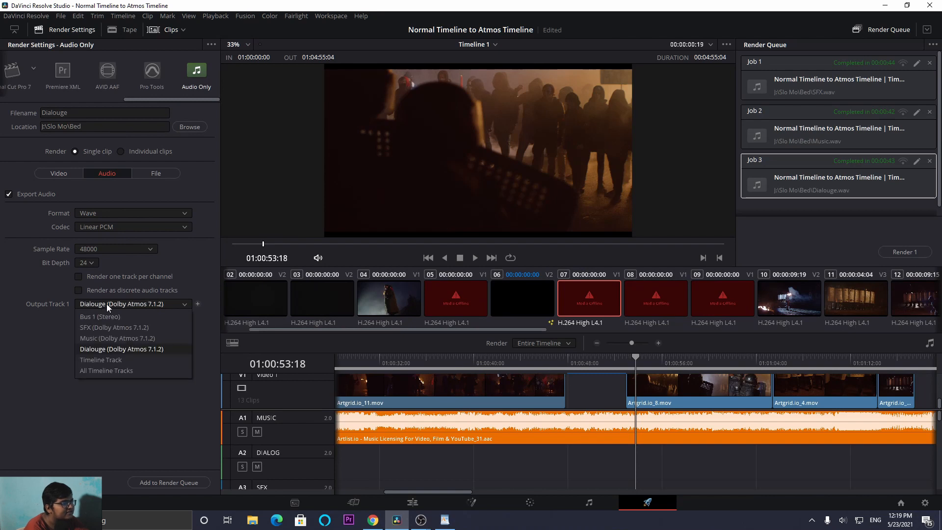
{"action": "left_click", "coordinate": [110, 363]}
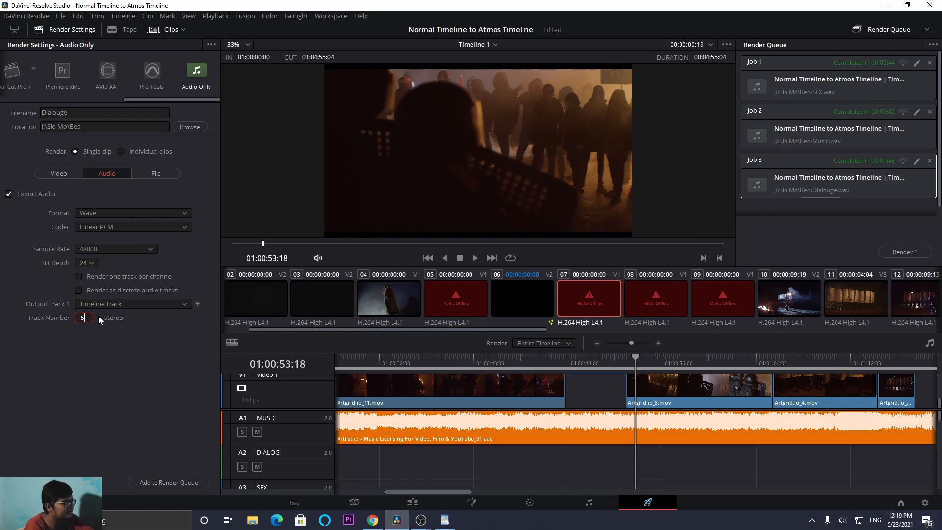
- Add output tracks 2 and 3 to the render, using timeline track numbers 7 and 10
{"action": "left_click", "coordinate": [197, 304]}
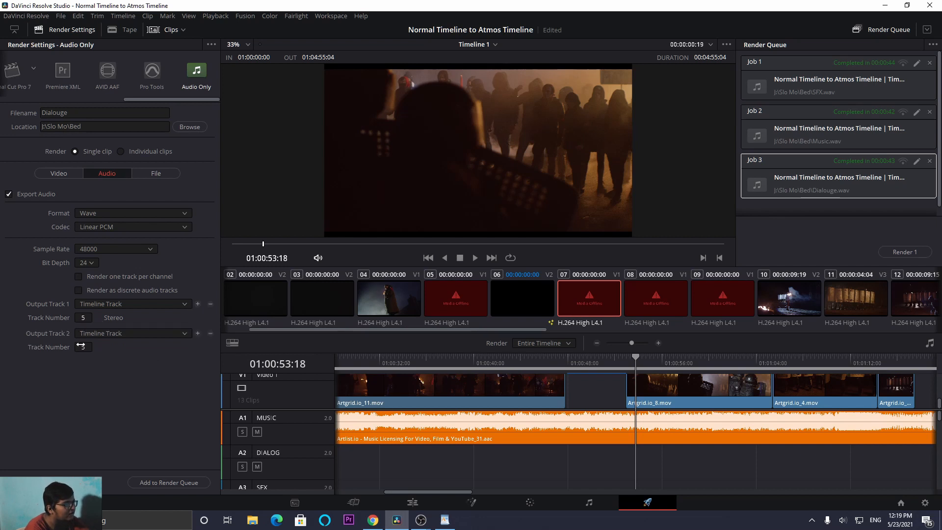
{"action": "double_click", "coordinate": [87, 345]}
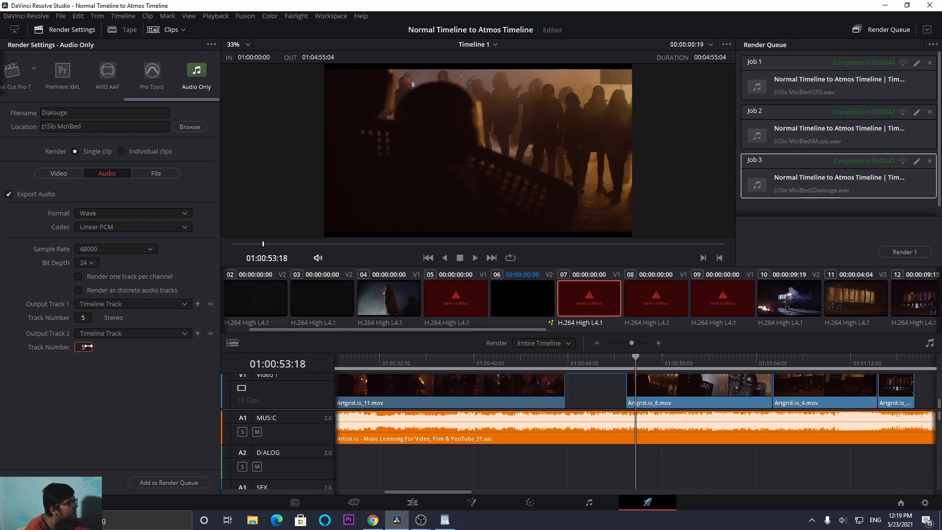
{"action": "type", "text": "7"}
{"action": "left_click", "coordinate": [197, 334]}
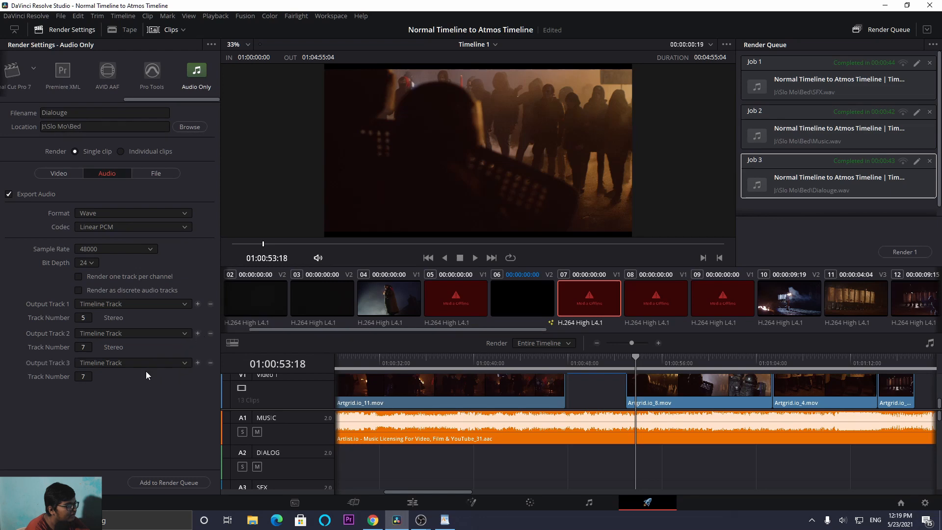
{"action": "double_click", "coordinate": [82, 376]}
{"action": "type", "text": "10"}
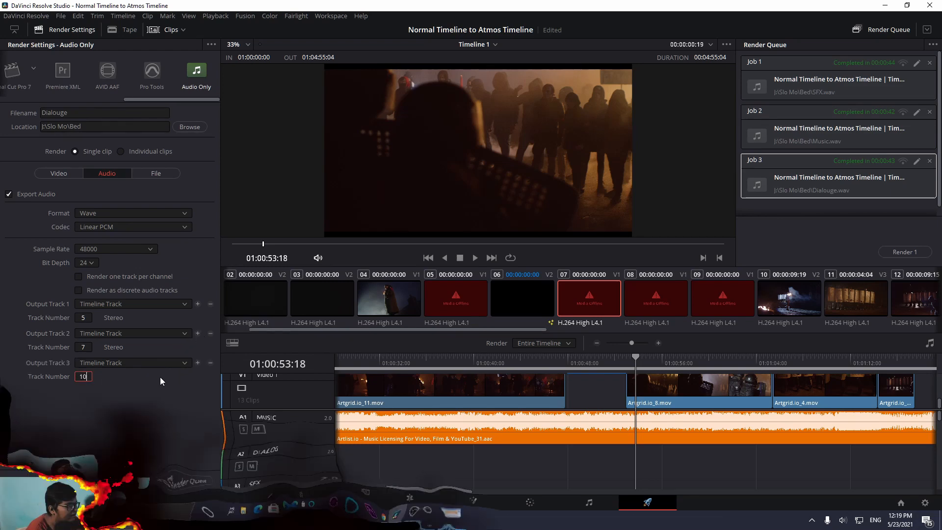
- Rename the render file as OBJs instead of replacing the Dialouge file, and add the job to the render queue
{"action": "scroll", "coordinate": [154, 461], "scroll_direction": "up", "scroll_amount": 3}
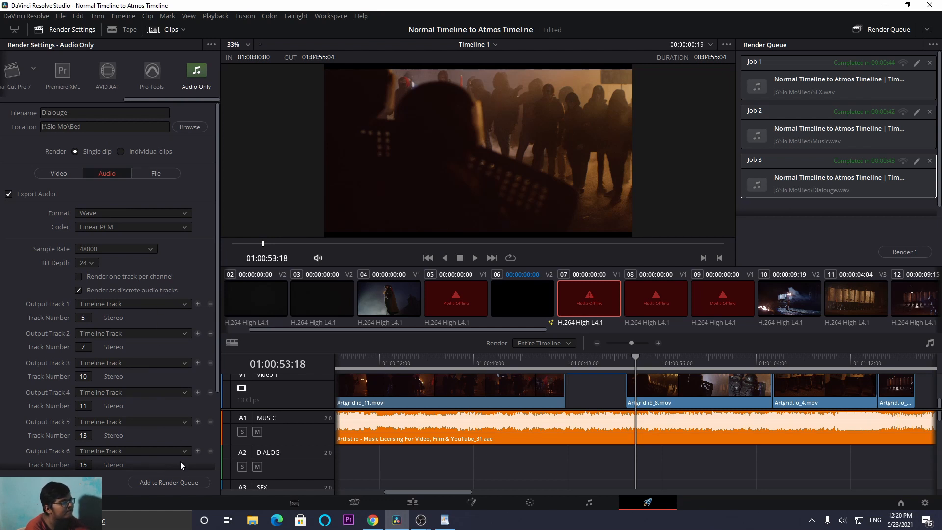
{"action": "left_click", "coordinate": [175, 481]}
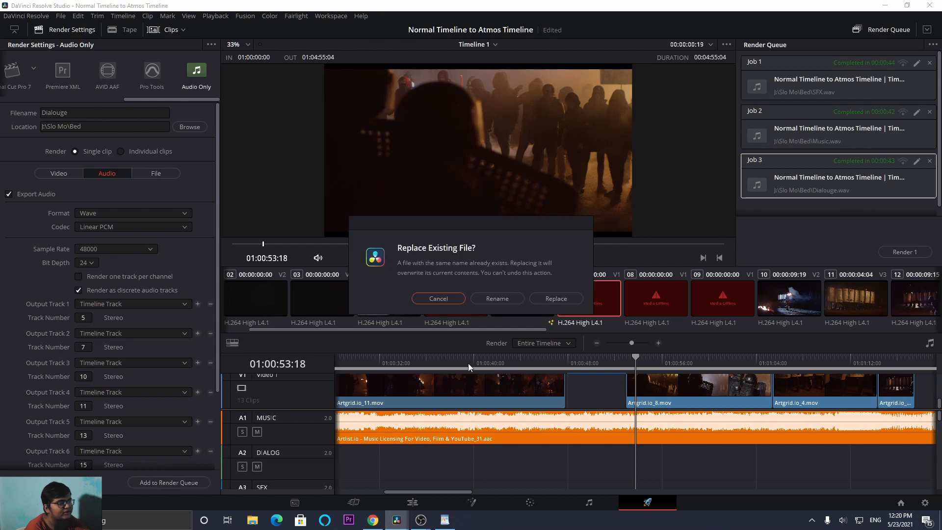
{"action": "left_click", "coordinate": [498, 299]}
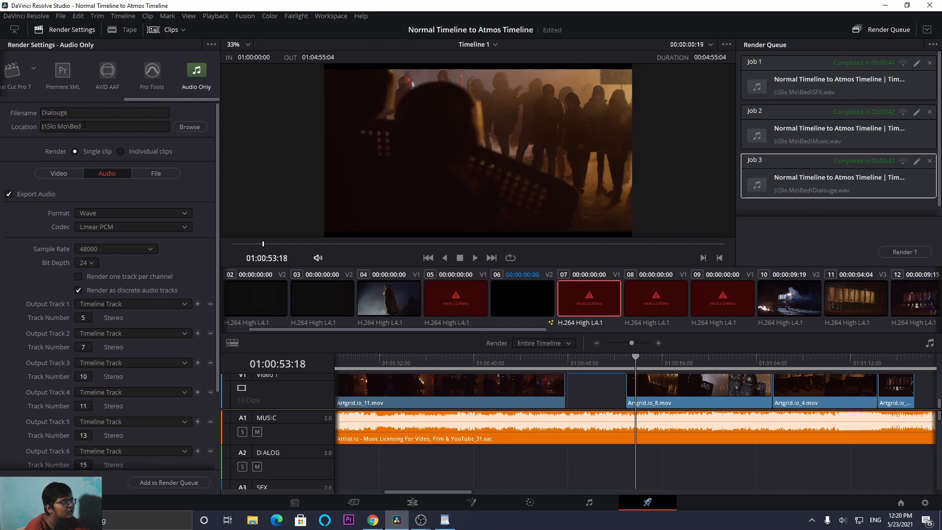
{"action": "type", "text": "OBJs"}
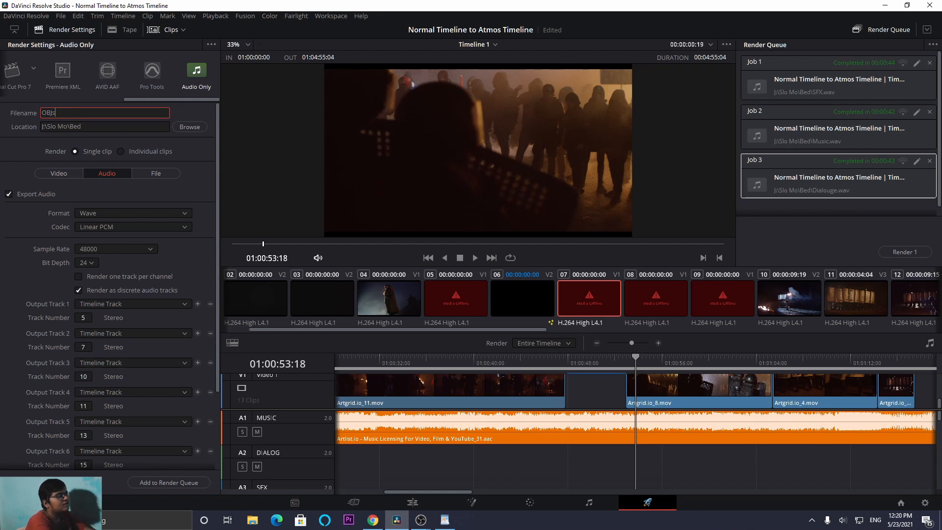
{"action": "left_click", "coordinate": [176, 481]}
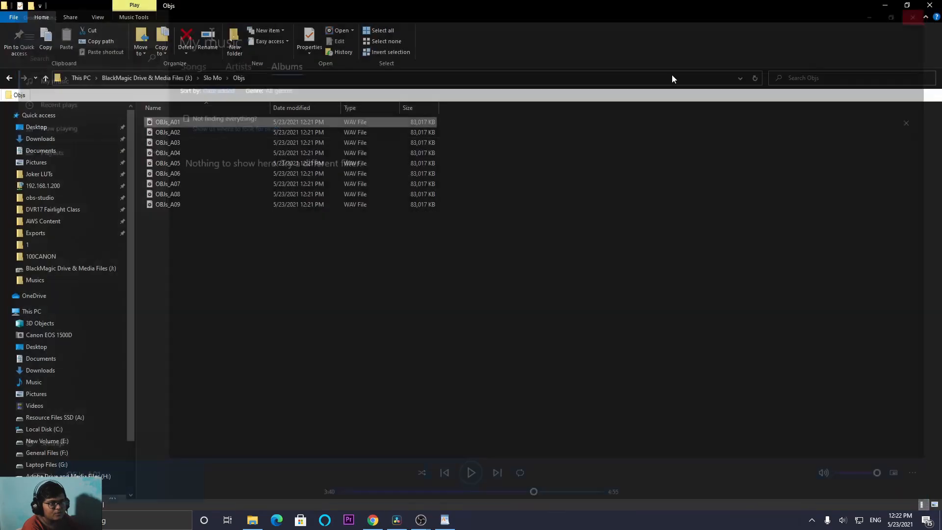
- Listen to part of the exported OBJs_A02 WAV file in Groove Music, pause it and close the player
{"action": "double_click", "coordinate": [220, 134]}
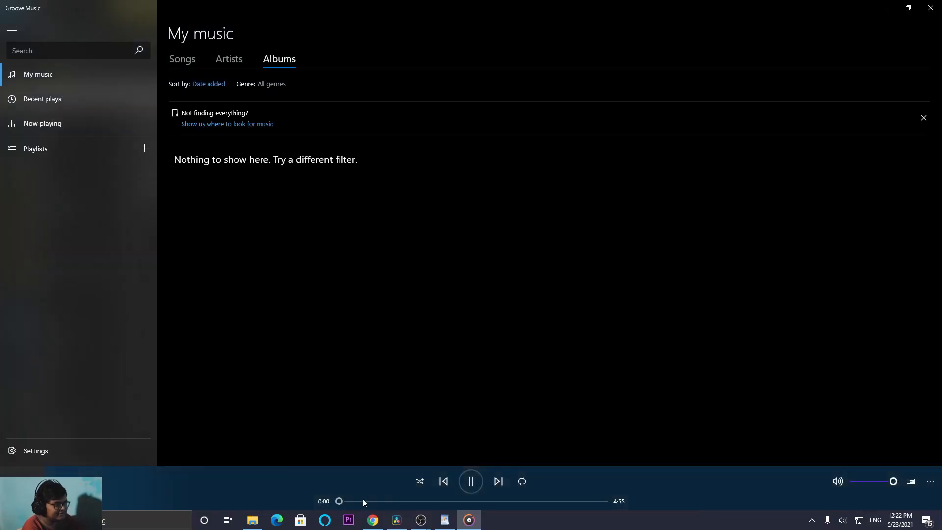
{"action": "left_click", "coordinate": [363, 499]}
{"action": "left_click", "coordinate": [471, 482]}
{"action": "left_click", "coordinate": [931, 7]}
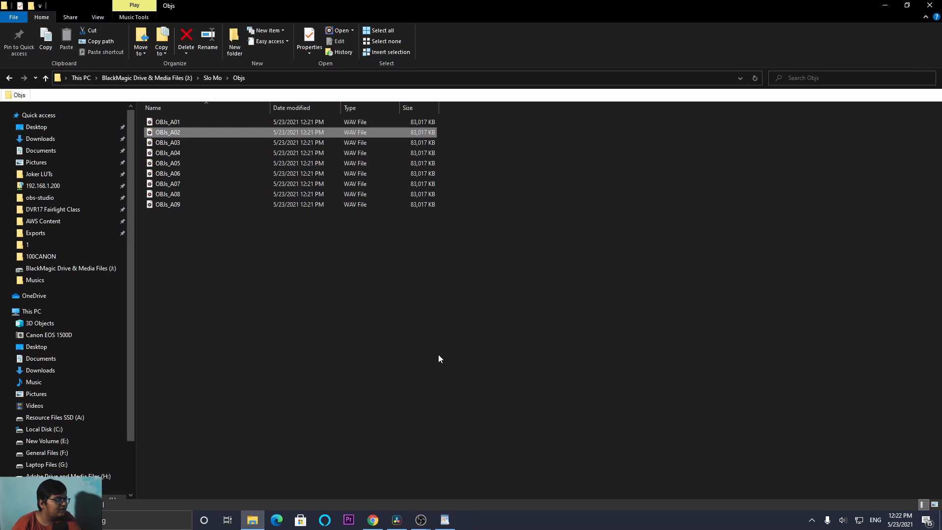
- Switch back to DaVinci Resolve and check the Enable Dolby Atmos option in the project's Fairlight settings
{"action": "left_click", "coordinate": [398, 519]}
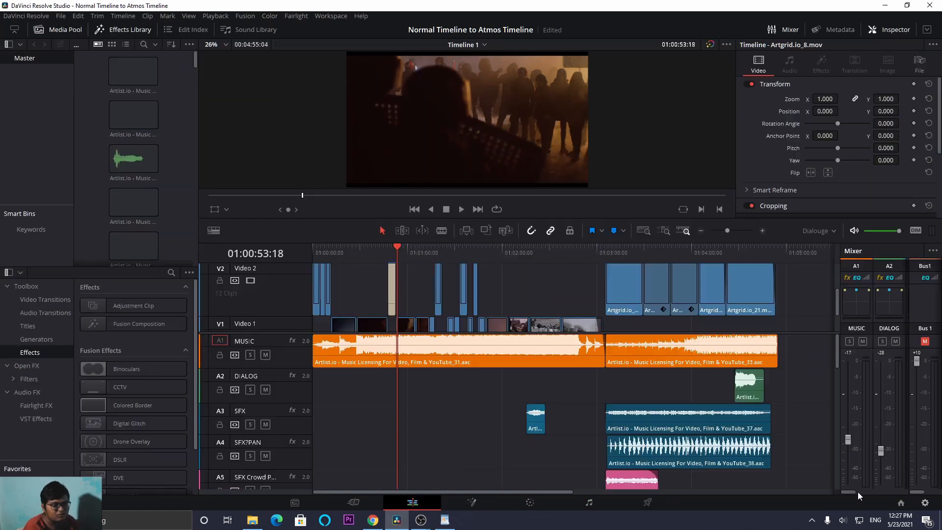
{"action": "left_click", "coordinate": [925, 503]}
{"action": "left_click", "coordinate": [287, 211]}
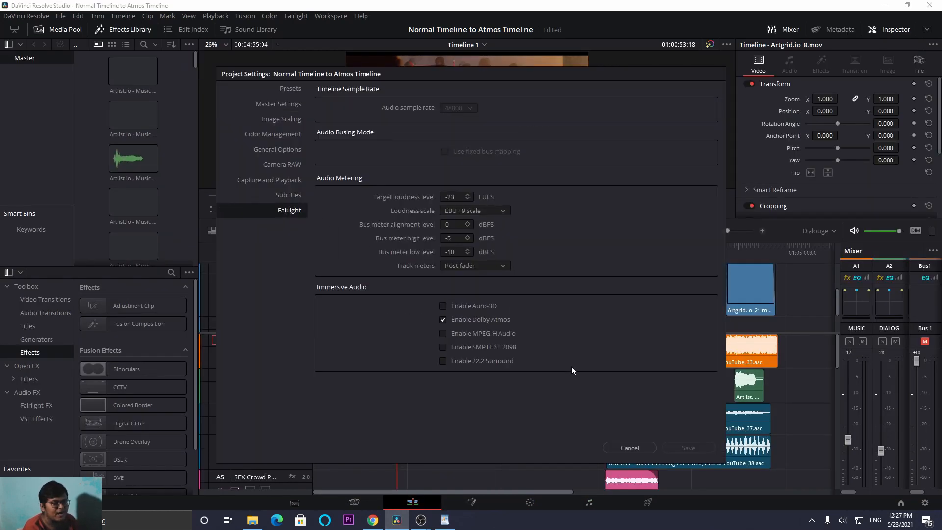
{"action": "left_click", "coordinate": [688, 448]}
- Create an empty timeline named Timeline 2 using the Fairlight preset Dolby Atmos 7.1.4 58 OBJ
{"action": "right_click", "coordinate": [173, 155]}
{"action": "mouse_move", "coordinate": [204, 161]}
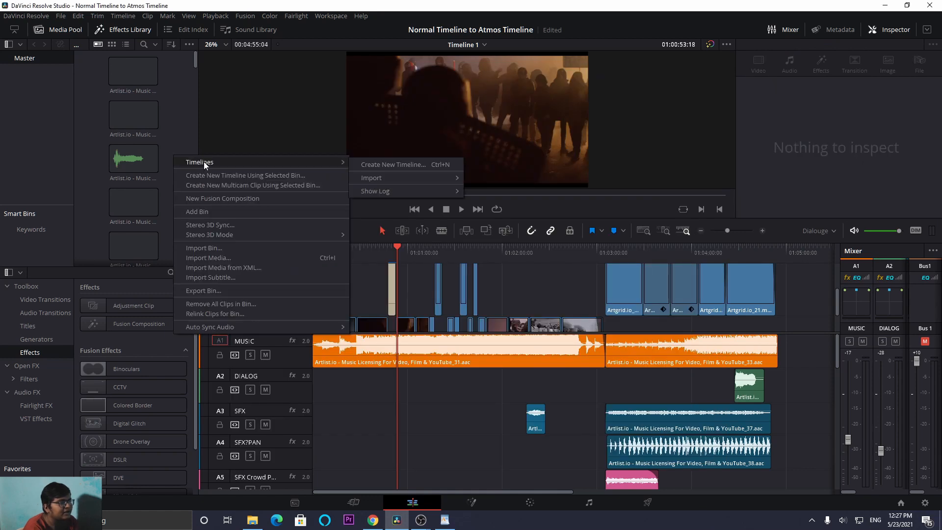
{"action": "left_click", "coordinate": [382, 168]}
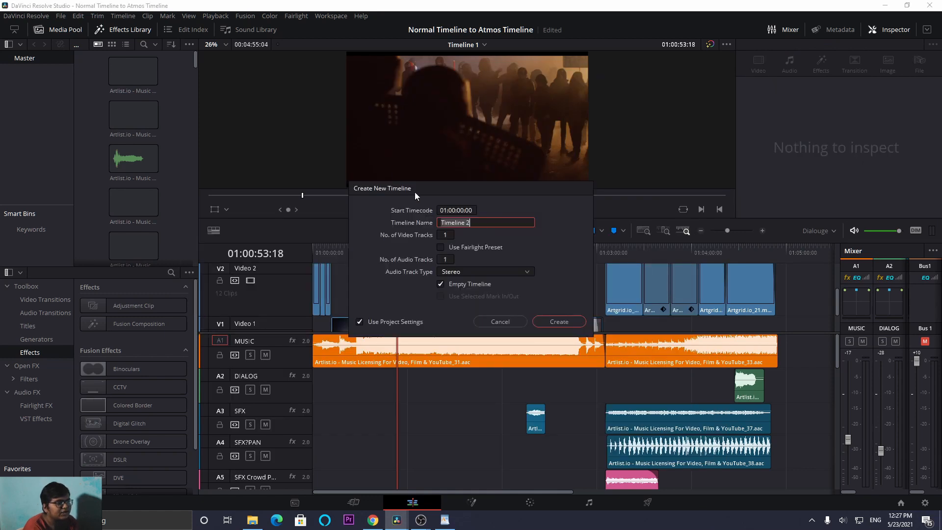
{"action": "left_click", "coordinate": [460, 273]}
{"action": "left_click", "coordinate": [470, 238]}
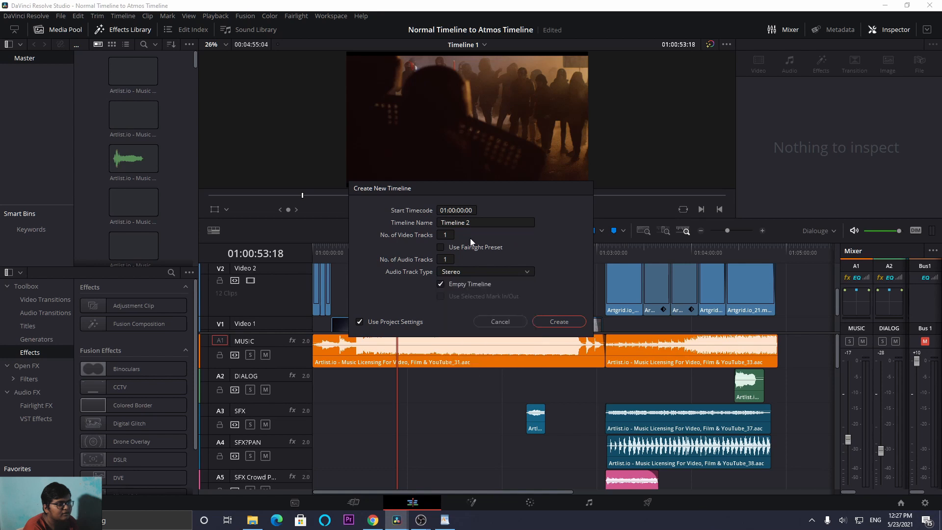
{"action": "left_click", "coordinate": [442, 248]}
{"action": "left_click", "coordinate": [456, 257]}
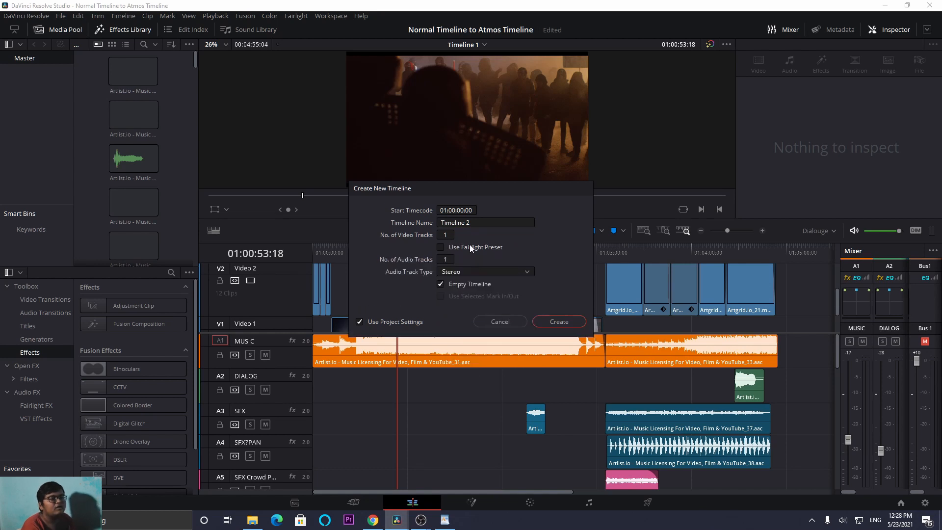
{"action": "left_click", "coordinate": [470, 246]}
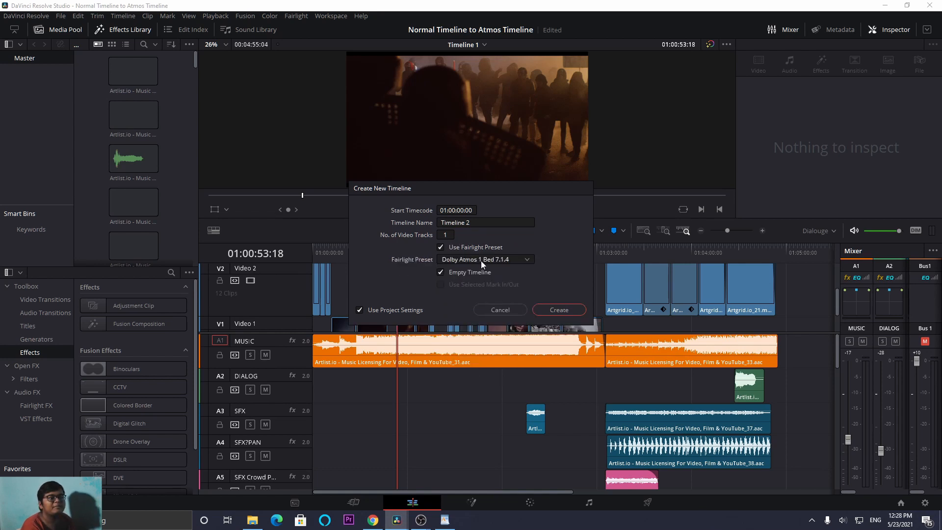
{"action": "left_click", "coordinate": [481, 260]}
{"action": "left_click", "coordinate": [482, 283]}
{"action": "left_click", "coordinate": [569, 315]}
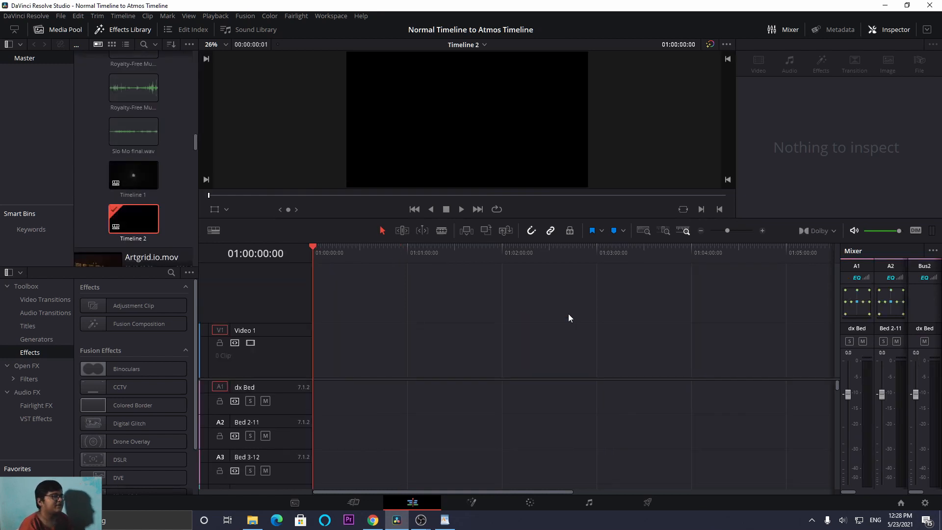
- Open the Slo Mo export folder in File Explorer and return to the Fairlight page in DaVinci Resolve
{"action": "left_click", "coordinate": [254, 520]}
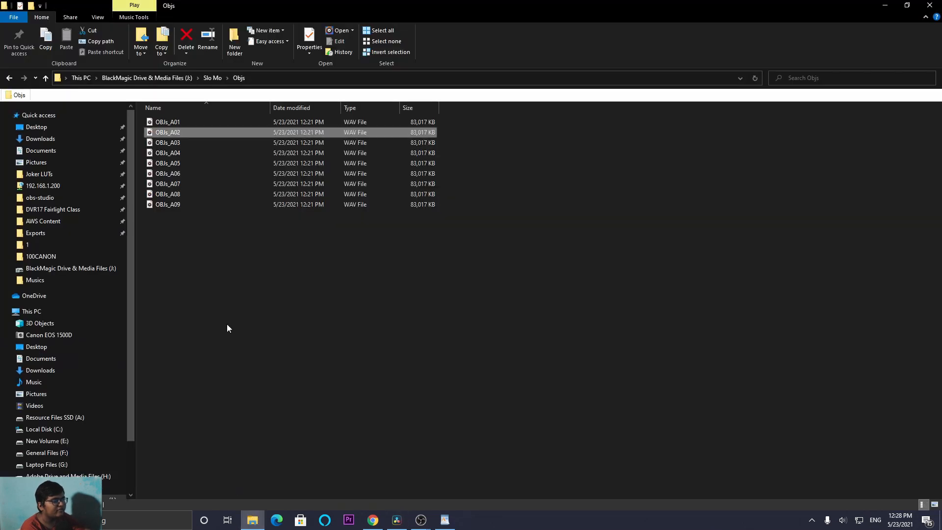
{"action": "left_click", "coordinate": [213, 78]}
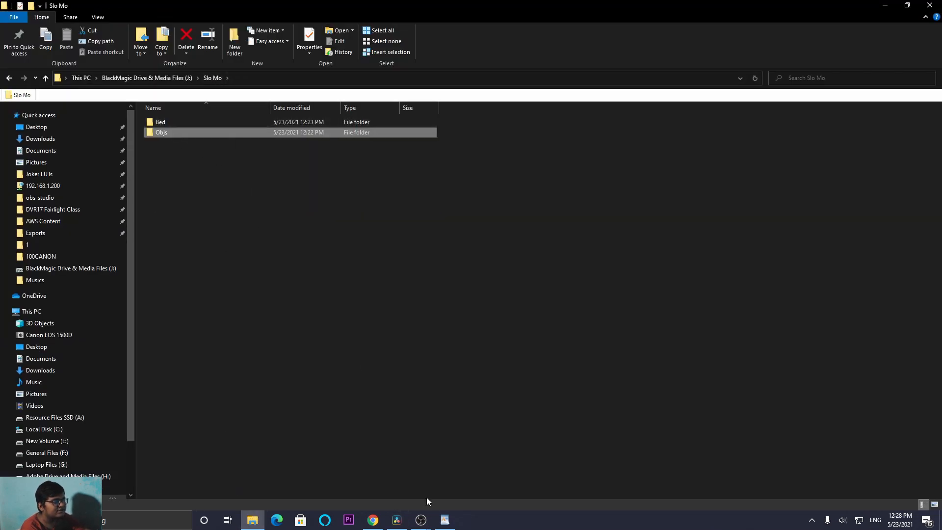
{"action": "left_click", "coordinate": [406, 520]}
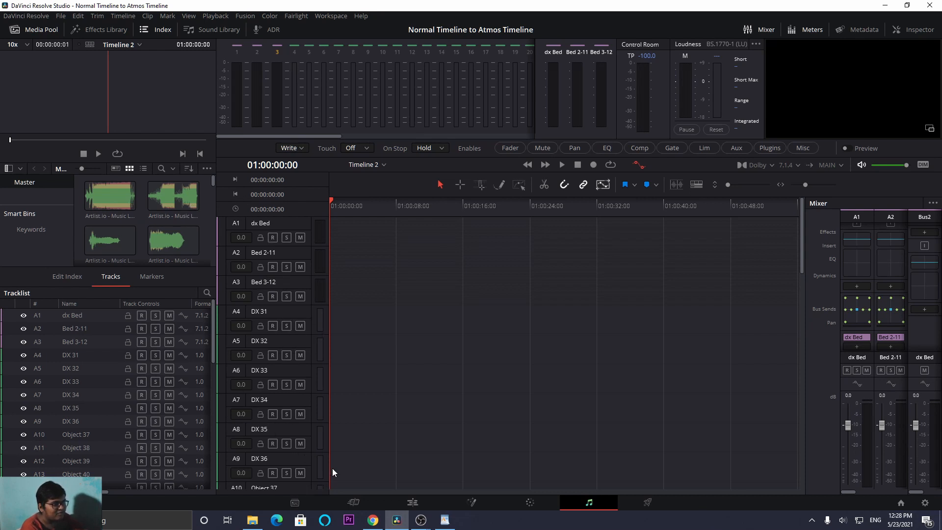
- Switch to File Explorer, open the Bed folder and place the Dialouge file on the dx Bed track in DaVinci Resolve
{"action": "key", "text": "alt+Tab"}
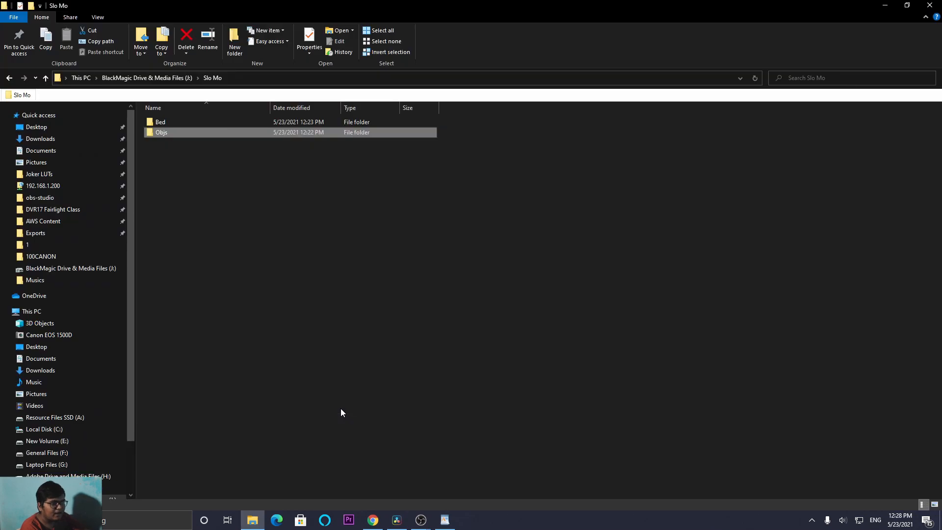
{"action": "key", "text": "alt+Tab"}
{"action": "key", "text": "alt+Tab"}
{"action": "key", "text": "alt+Tab"}
{"action": "key", "text": "alt+Tab"}
{"action": "key", "text": "alt+Tab"}
{"action": "key", "text": "alt+Tab"}
{"action": "key", "text": "alt+Tab"}
{"action": "key", "text": "alt+Tab"}
{"action": "key", "text": "alt+Tab"}
{"action": "key", "text": "alt+Tab"}
{"action": "key", "text": "alt+Tab"}
{"action": "key", "text": "alt+Tab"}
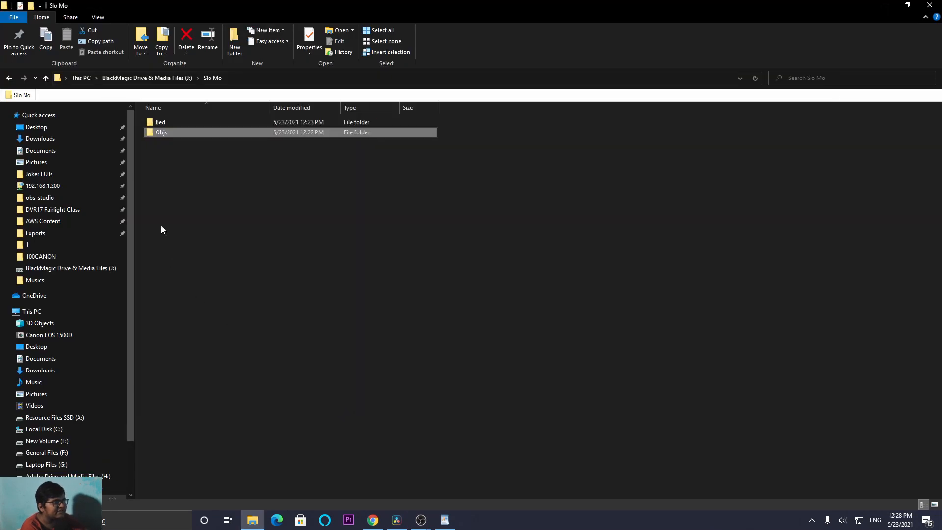
{"action": "double_click", "coordinate": [176, 117]}
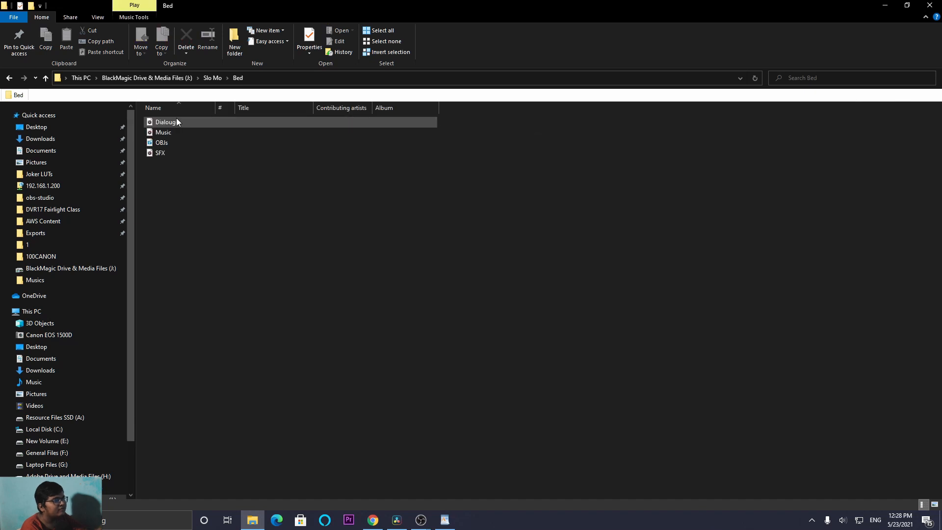
{"action": "left_click_drag", "start_coordinate": [176, 120], "coordinate": [367, 234]}
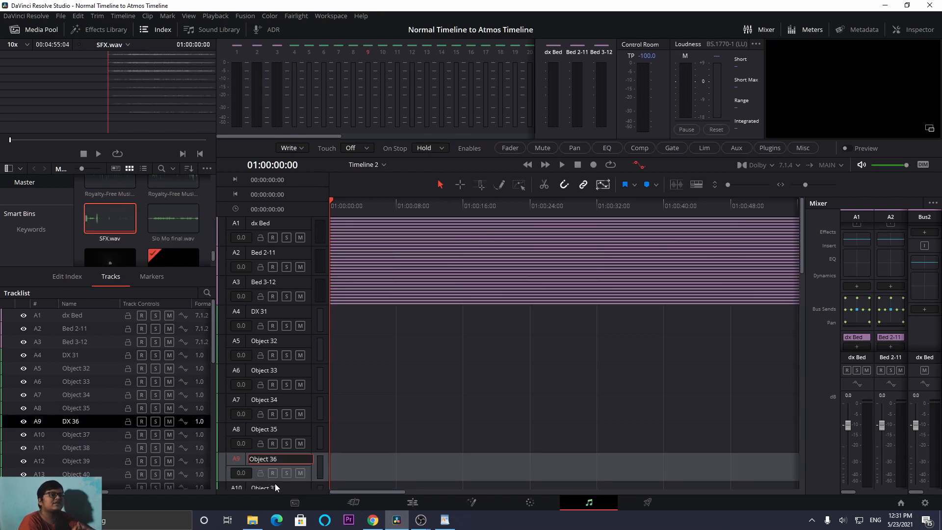
- Finish renaming track A9 as Object 36
{"action": "scroll", "coordinate": [267, 450], "scroll_direction": "down", "scroll_amount": 3}
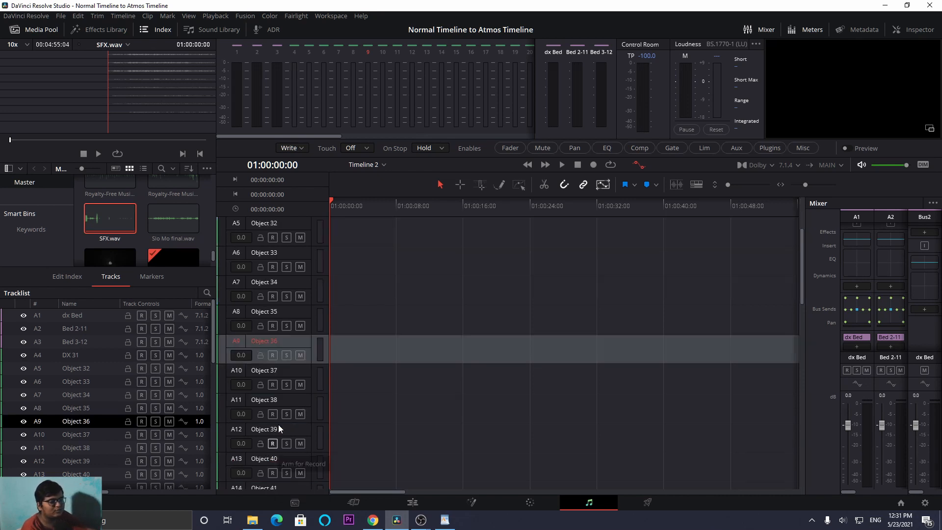
{"action": "left_click", "coordinate": [264, 372]}
{"action": "left_click", "coordinate": [396, 375]}
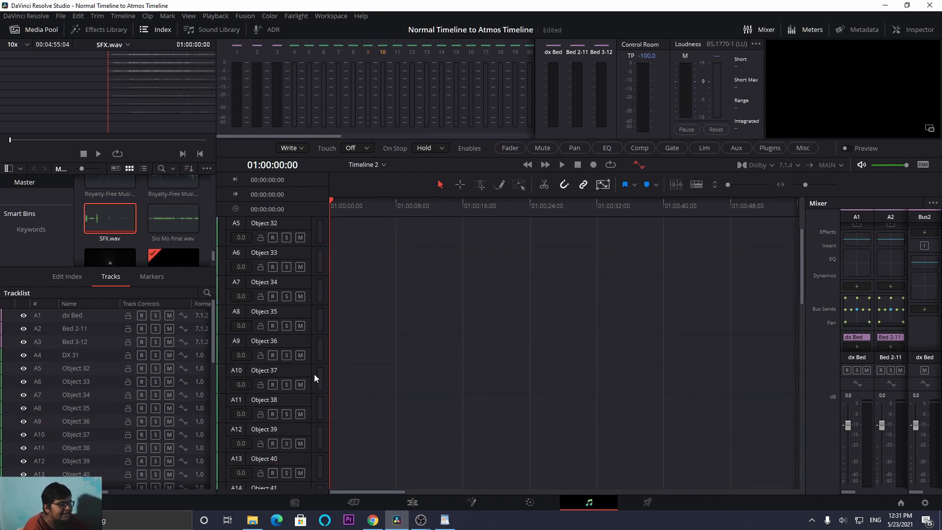
- Examine the remaining object tracks, the bed buses and the DX, FX and MX VCA tracks
{"action": "scroll", "coordinate": [309, 377], "scroll_direction": "down", "scroll_amount": 15}
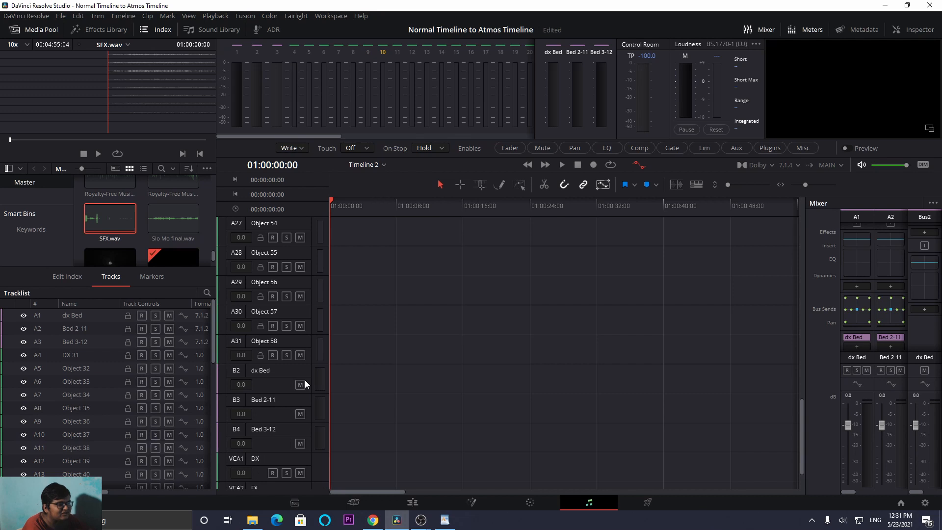
{"action": "scroll", "coordinate": [305, 384], "scroll_direction": "down", "scroll_amount": 2}
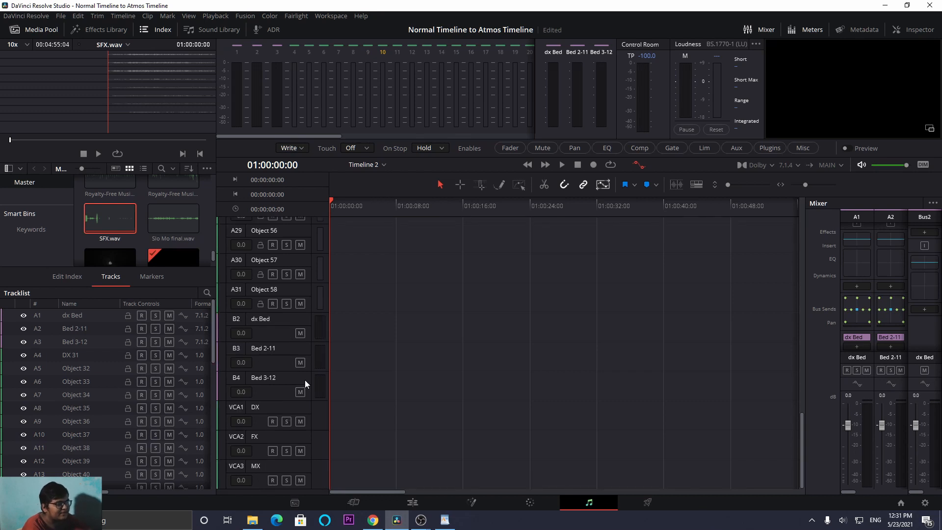
{"action": "left_click", "coordinate": [246, 407]}
{"action": "left_click", "coordinate": [246, 408]}
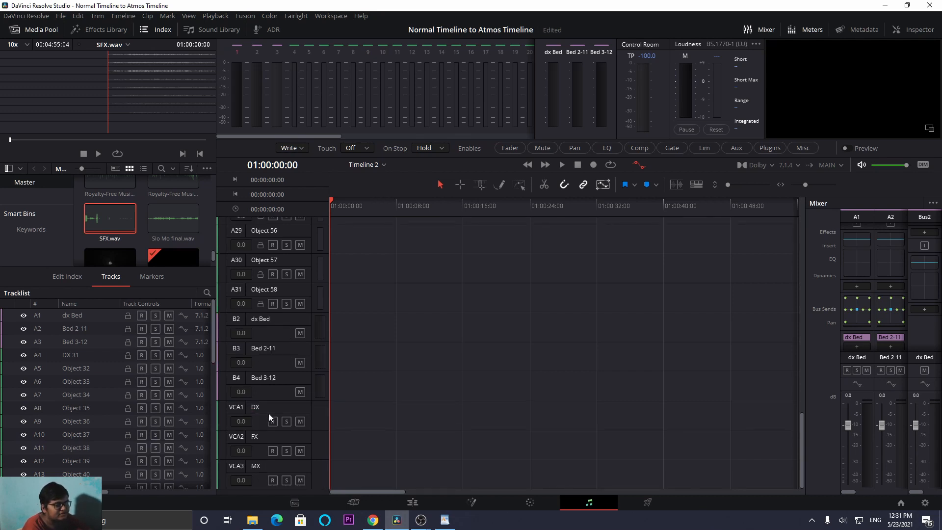
{"action": "mouse_move", "coordinate": [916, 492]}
{"action": "left_mouse_down"}
{"action": "mouse_move", "coordinate": [938, 497]}
{"action": "mouse_move", "coordinate": [899, 491]}
{"action": "left_mouse_up"}
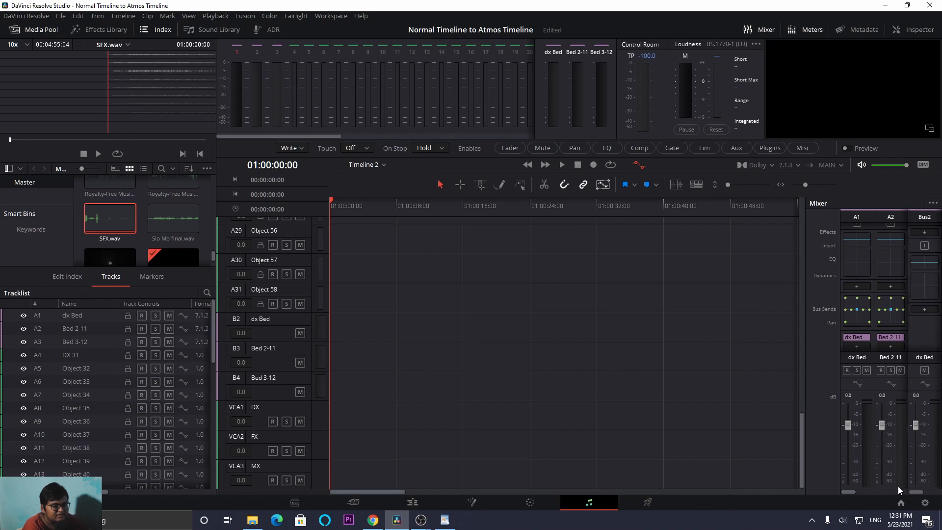
- Return to the first tracks of the timeline, switch to File Explorer and go up to the Slo Mo folder
{"action": "scroll", "coordinate": [378, 370], "scroll_direction": "up", "scroll_amount": 15}
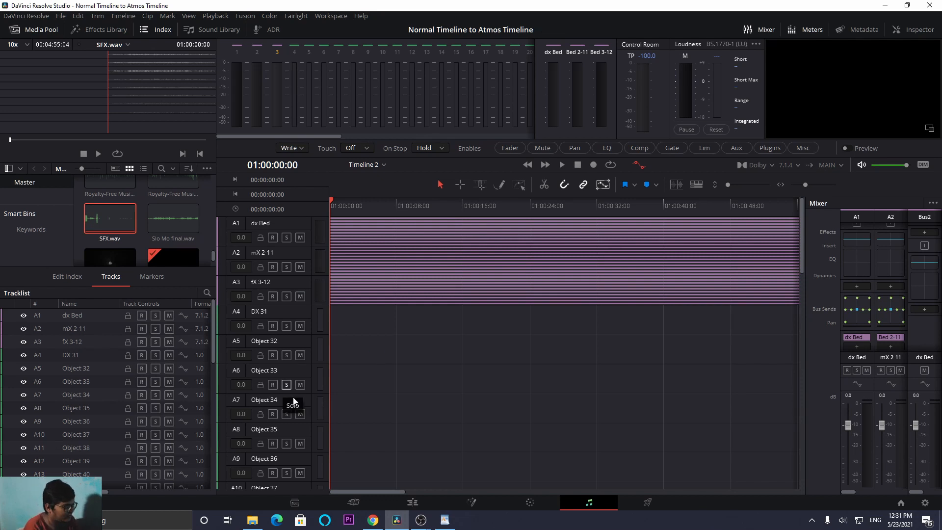
{"action": "key", "text": "alt+Tab"}
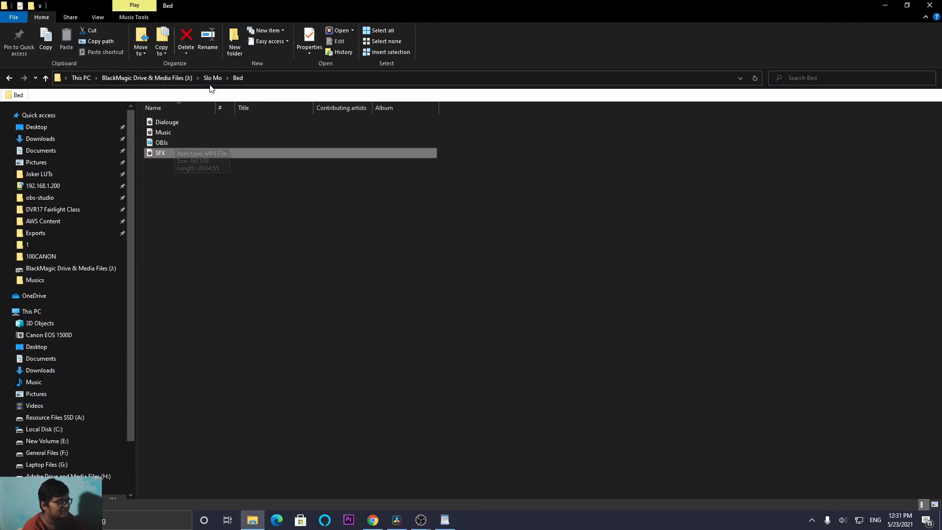
{"action": "left_click", "coordinate": [211, 78]}
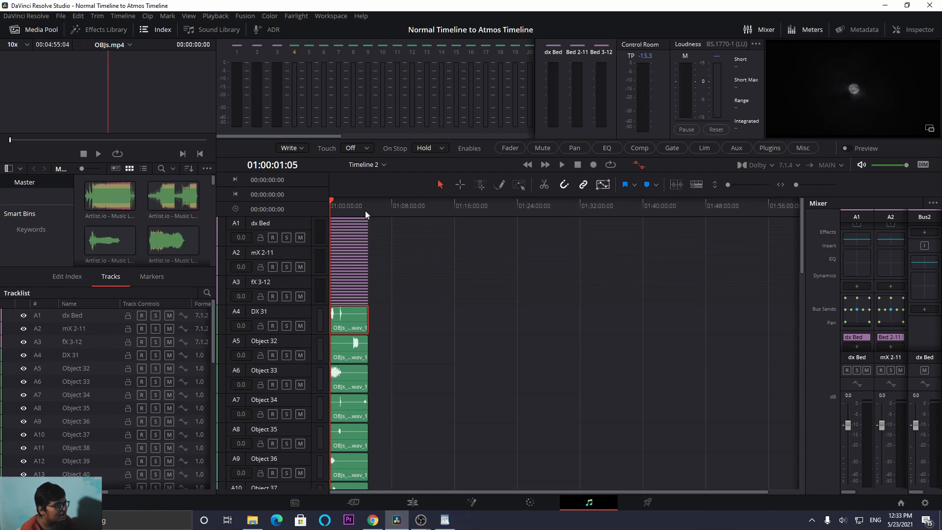
{"action": "key", "text": "alt+Tab"}
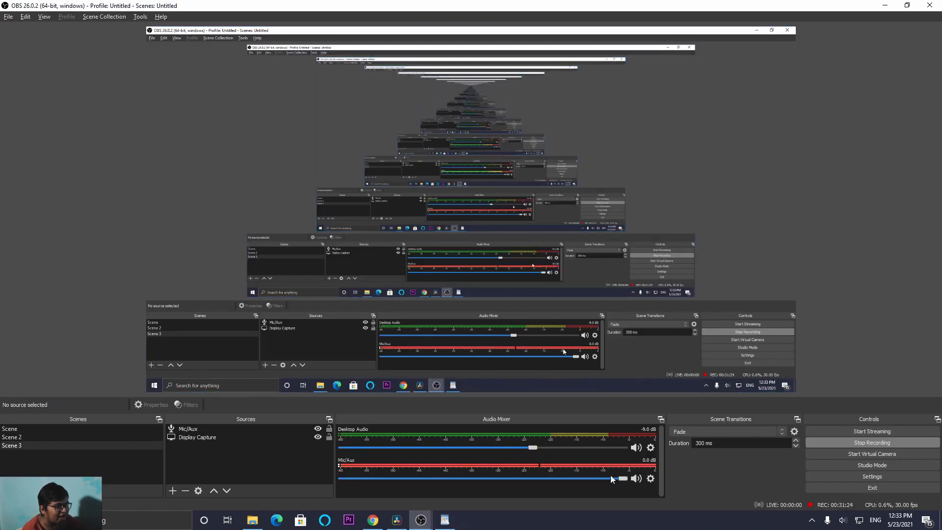
{"action": "key", "text": "alt+Tab"}
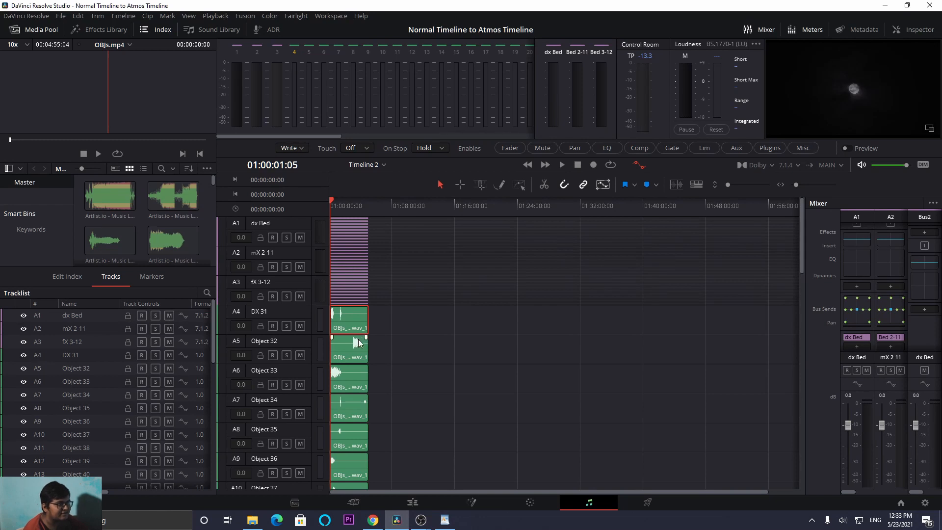
{"action": "key", "text": "alt+Tab"}
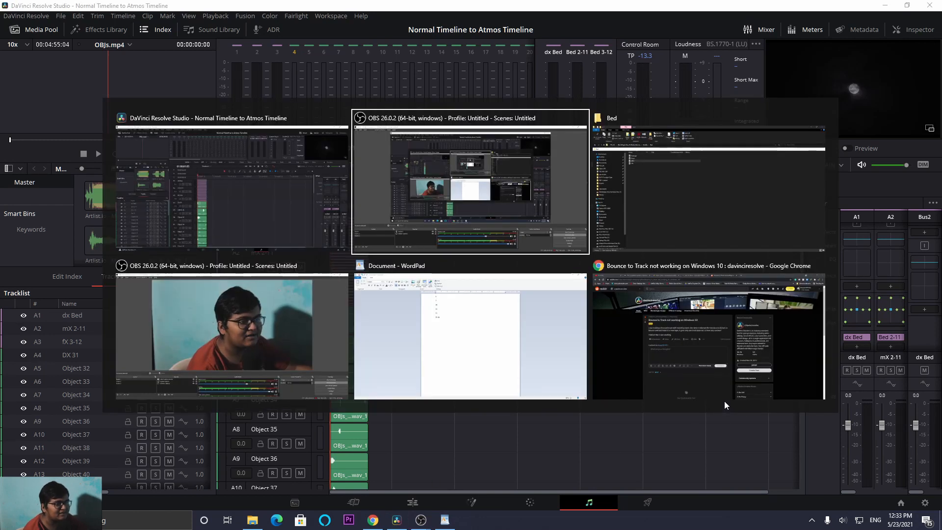
- Play the Atmos timeline with its full length in view and look over the bed and object tracks
{"action": "key", "text": "space"}
{"action": "left_click", "coordinate": [802, 187]}
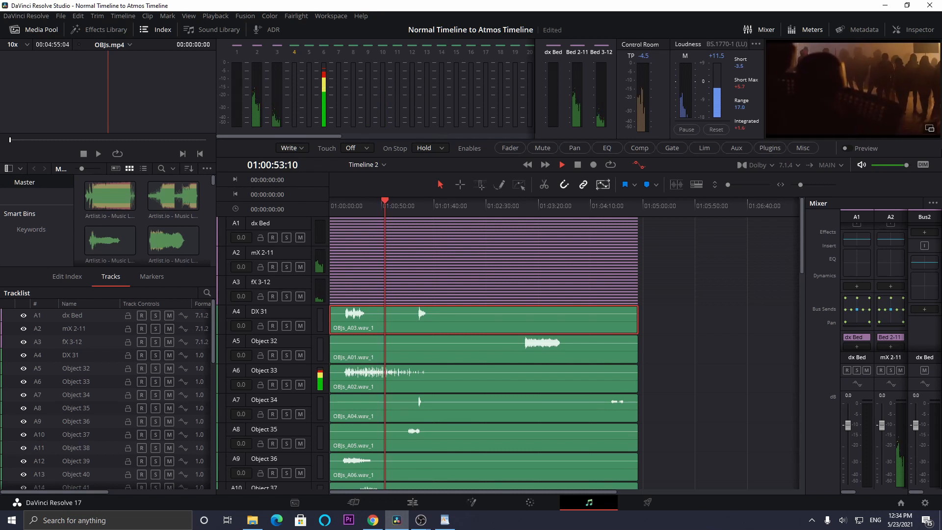
{"action": "scroll", "coordinate": [725, 305], "scroll_direction": "down", "scroll_amount": 5}
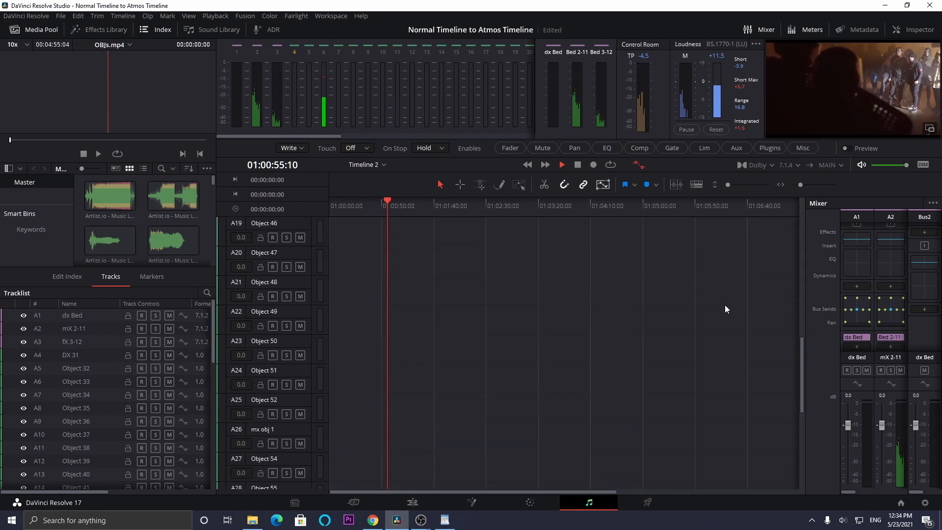
{"action": "scroll", "coordinate": [727, 309], "scroll_direction": "down", "scroll_amount": 3}
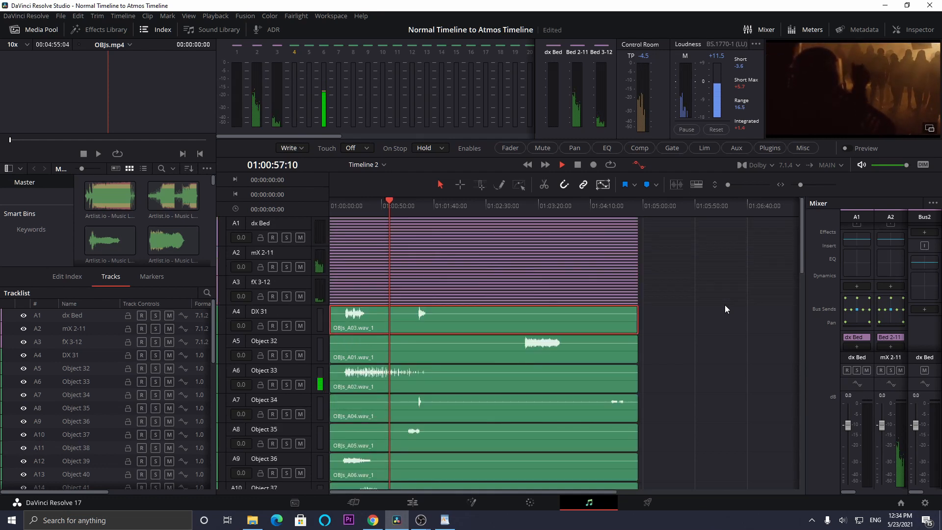
{"action": "scroll", "coordinate": [726, 309], "scroll_direction": "down", "scroll_amount": 10}
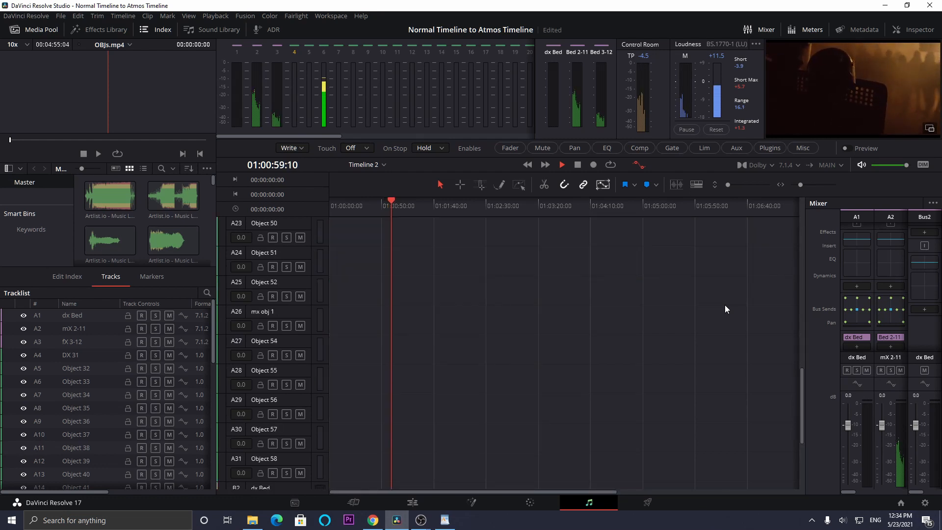
{"action": "scroll", "coordinate": [725, 309], "scroll_direction": "up", "scroll_amount": 15}
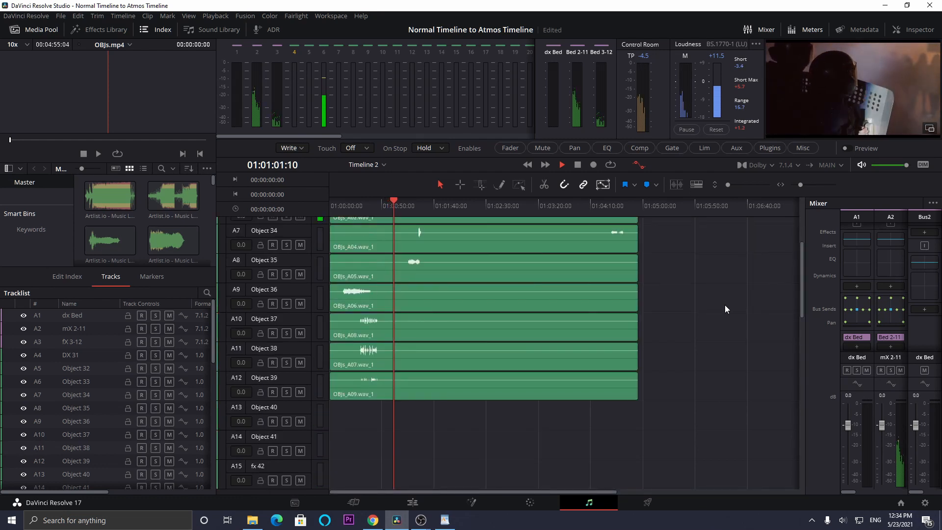
{"action": "scroll", "coordinate": [725, 308], "scroll_direction": "up", "scroll_amount": 2}
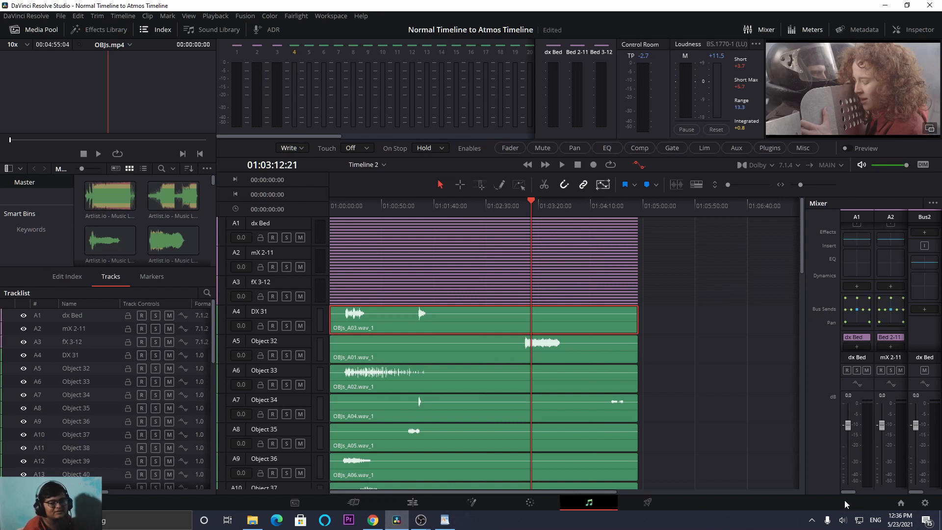
- Examine the fX 3-12 and DX 31 mixer channels, the VCA tracks and the object clips
{"action": "scroll", "coordinate": [849, 491], "scroll_direction": "right", "scroll_amount": 2}
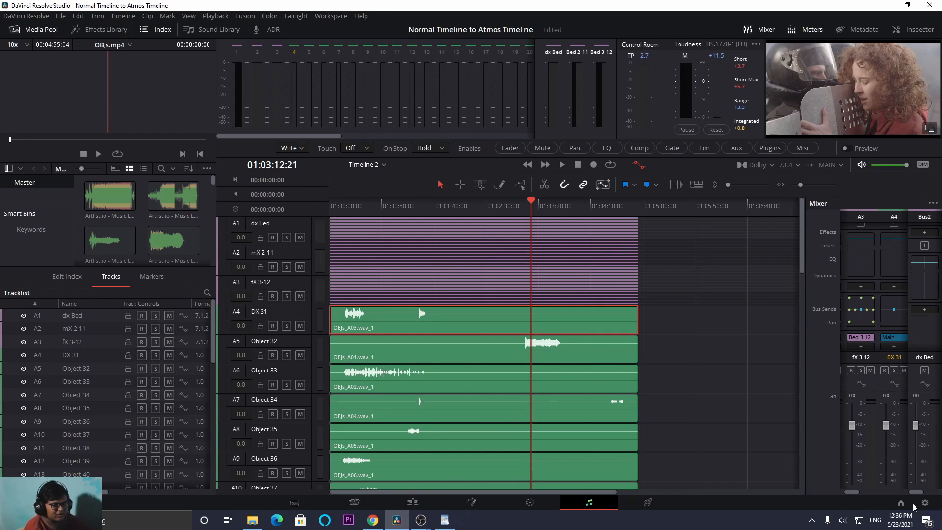
{"action": "scroll", "coordinate": [596, 439], "scroll_direction": "down", "scroll_amount": 10}
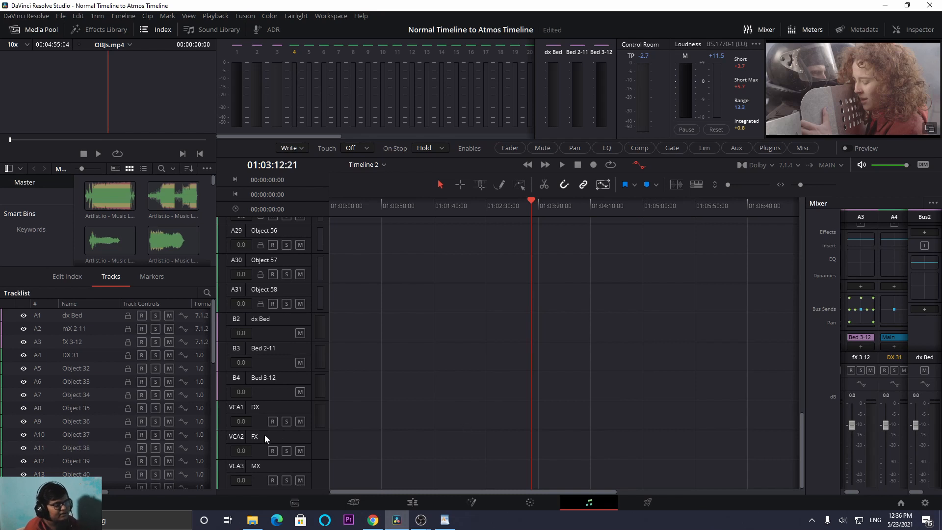
{"action": "scroll", "coordinate": [442, 422], "scroll_direction": "up", "scroll_amount": 8}
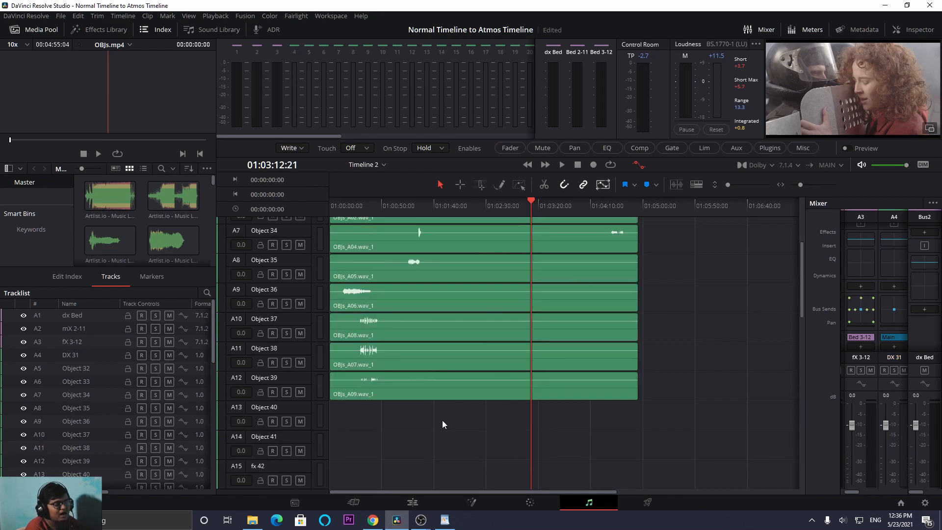
{"action": "scroll", "coordinate": [443, 423], "scroll_direction": "up", "scroll_amount": 2}
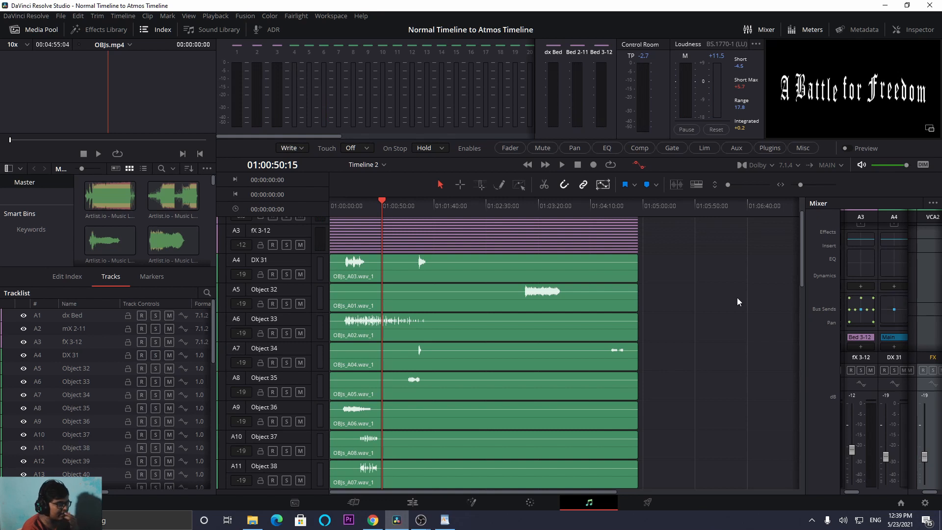
{"action": "left_click", "coordinate": [85, 353]}
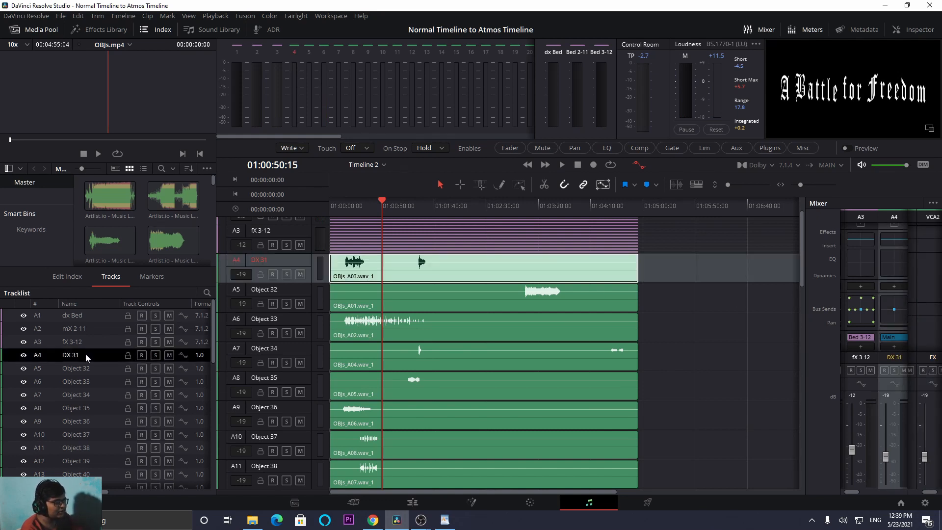
{"action": "scroll", "coordinate": [104, 354], "scroll_direction": "down", "scroll_amount": 6}
{"action": "scroll", "coordinate": [110, 366], "scroll_direction": "down", "scroll_amount": 3}
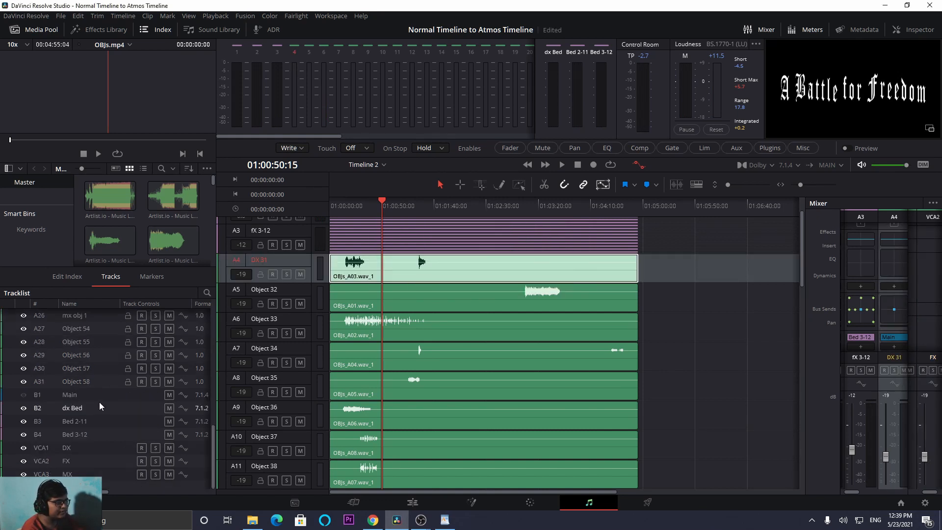
{"action": "left_click", "coordinate": [85, 385]}
{"action": "scroll", "coordinate": [85, 385], "scroll_direction": "up", "scroll_amount": 2}
{"action": "scroll", "coordinate": [85, 385], "scroll_direction": "up", "scroll_amount": 6}
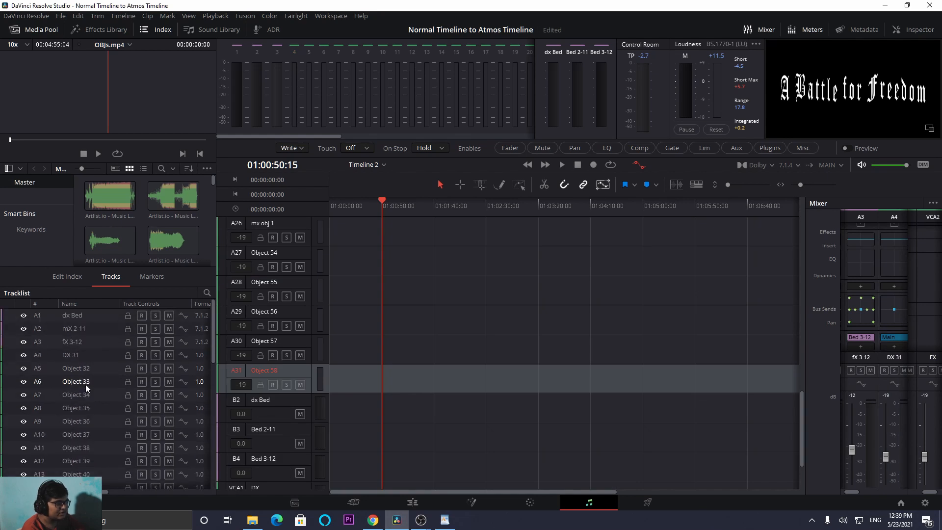
{"action": "left_click", "coordinate": [83, 356]}
{"action": "scroll", "coordinate": [83, 356], "scroll_direction": "down", "scroll_amount": 8}
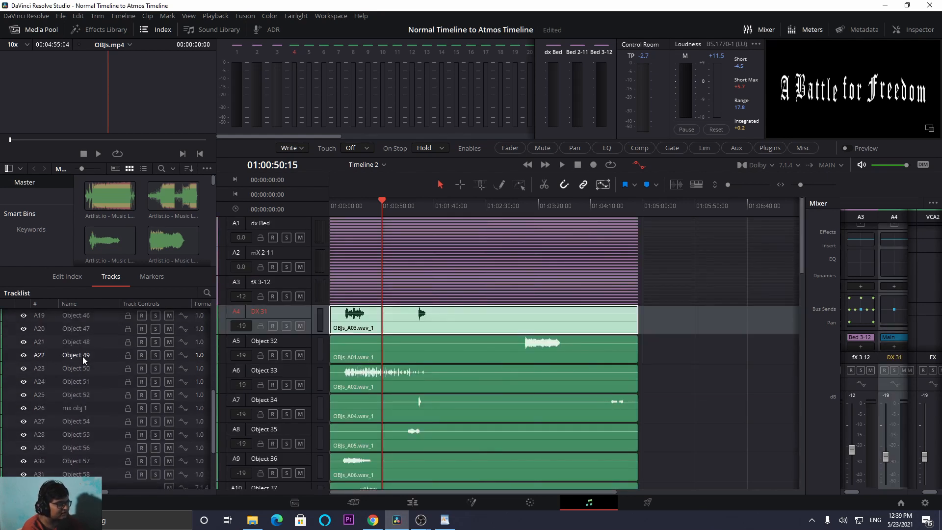
- Select all object tracks from DX 31 through Object 58 and remove their pan attributes
{"action": "left_click", "coordinate": [79, 396]}
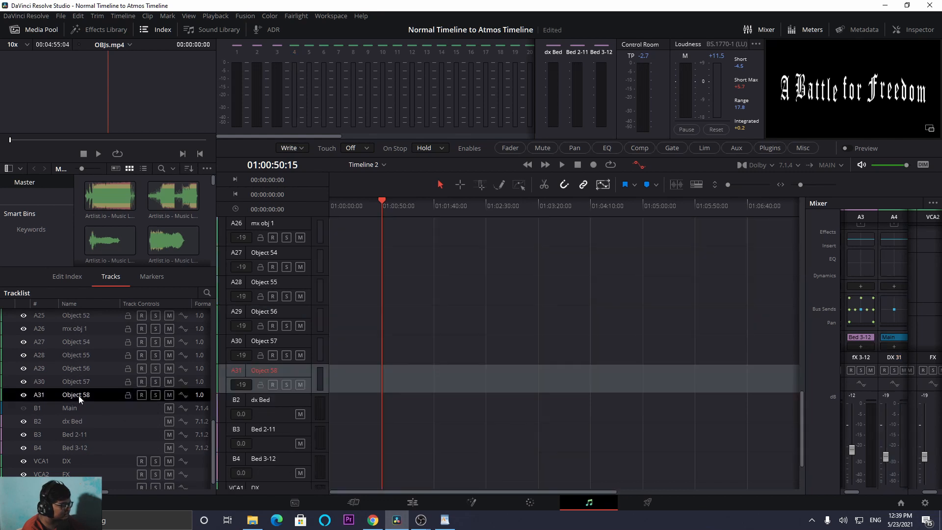
{"action": "scroll", "coordinate": [78, 396], "scroll_direction": "up", "scroll_amount": 8}
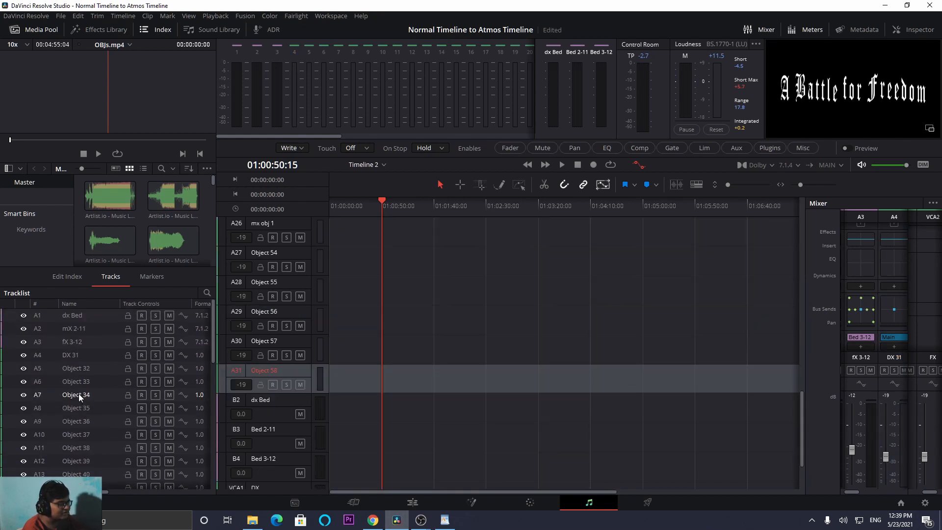
{"action": "left_click", "coordinate": [81, 360], "text": "shift"}
{"action": "right_click", "coordinate": [81, 363]}
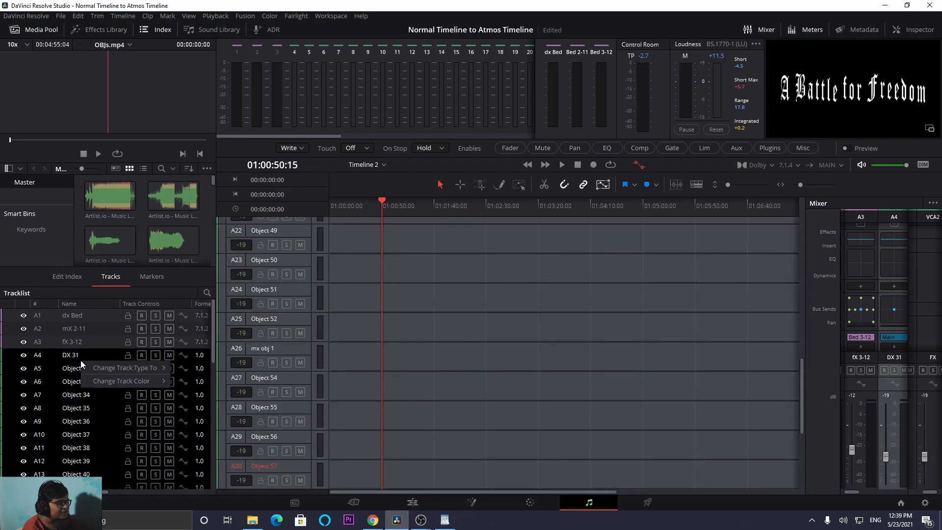
{"action": "right_click", "coordinate": [281, 349]}
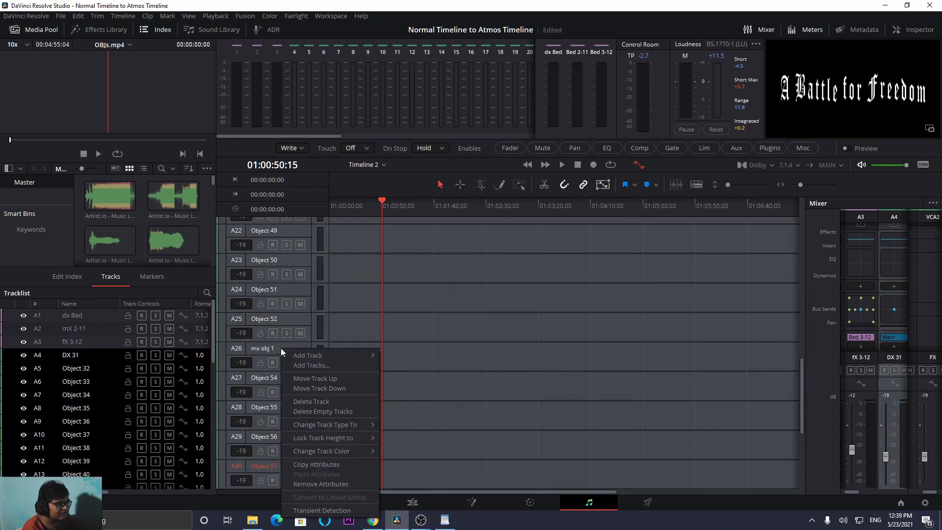
{"action": "left_click", "coordinate": [338, 482]}
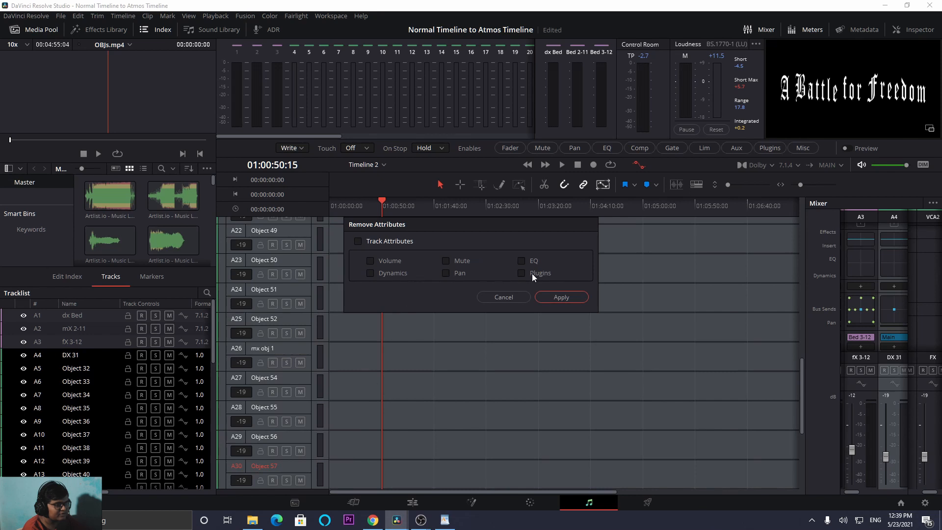
{"action": "left_click", "coordinate": [562, 298]}
- Examine the track list of the Atmos timeline from the bed tracks through the object clips to the empty object tracks
{"action": "scroll", "coordinate": [558, 350], "scroll_direction": "up", "scroll_amount": 2}
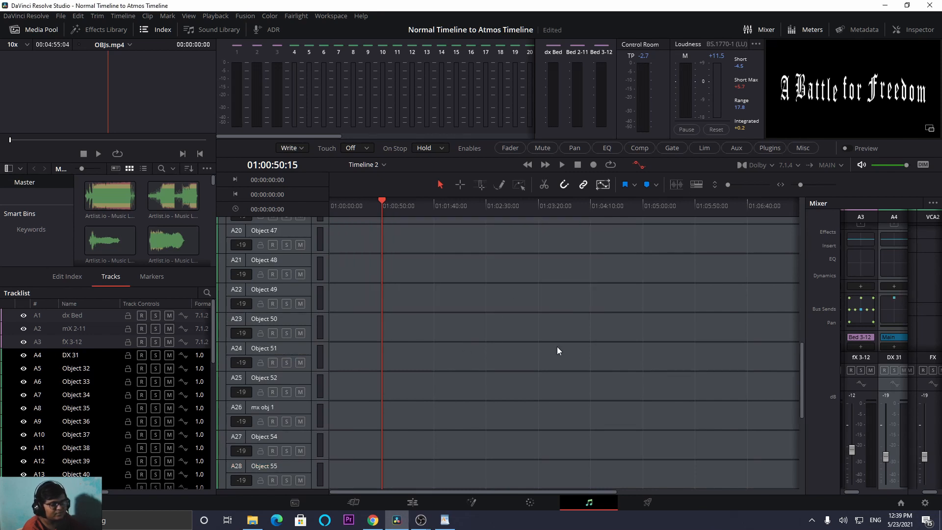
{"action": "scroll", "coordinate": [484, 356], "scroll_direction": "up", "scroll_amount": 15}
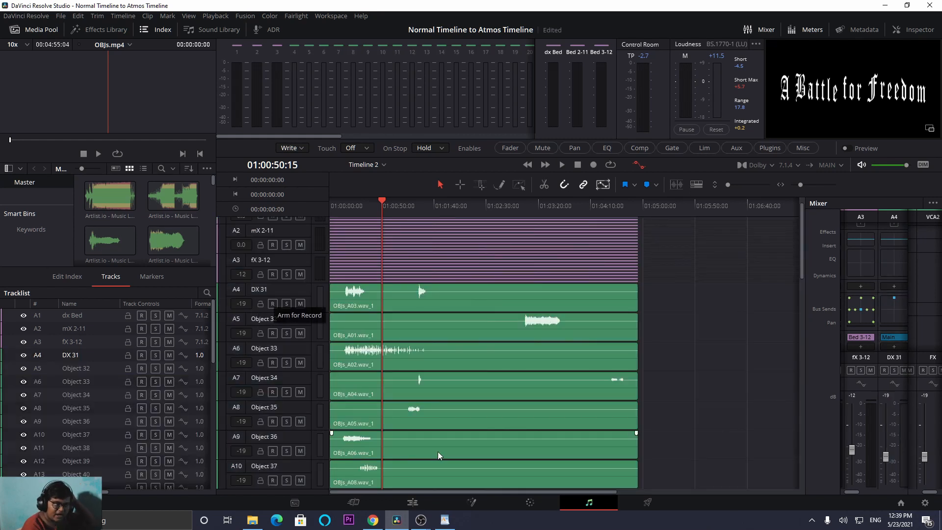
{"action": "scroll", "coordinate": [438, 454], "scroll_direction": "down", "scroll_amount": 5}
{"action": "scroll", "coordinate": [438, 453], "scroll_direction": "down", "scroll_amount": 3}
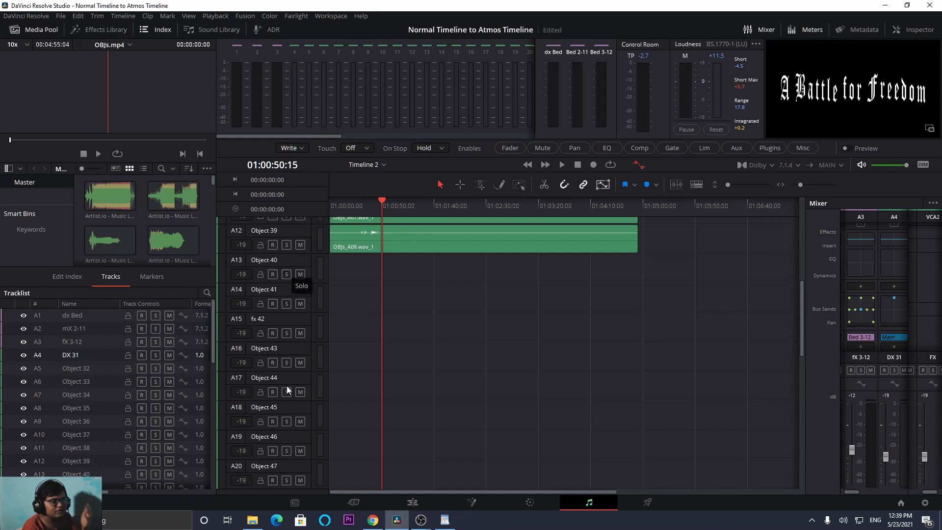
{"action": "scroll", "coordinate": [288, 389], "scroll_direction": "down", "scroll_amount": 7}
{"action": "scroll", "coordinate": [287, 390], "scroll_direction": "down", "scroll_amount": 3}
{"action": "scroll", "coordinate": [287, 390], "scroll_direction": "up", "scroll_amount": 10}
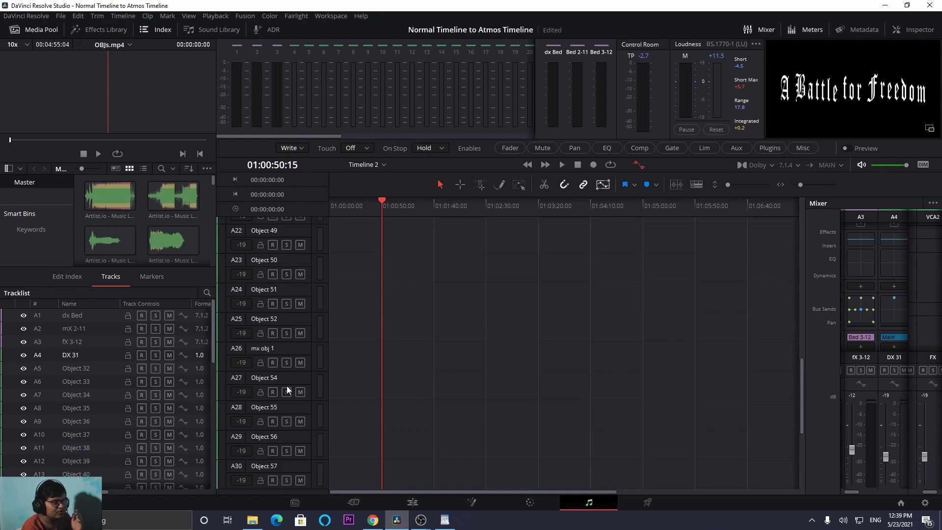
{"action": "scroll", "coordinate": [331, 364], "scroll_direction": "up", "scroll_amount": 2}
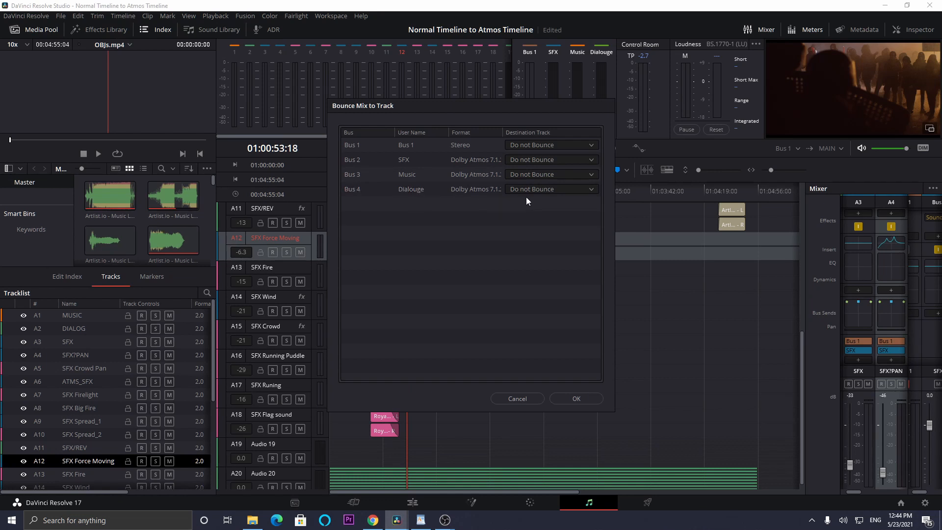
- Bounce the SFX, Music and Dialouge buses of the stereo timeline to new tracks, leaving Bus 1 unbounced
{"action": "left_click", "coordinate": [540, 190]}
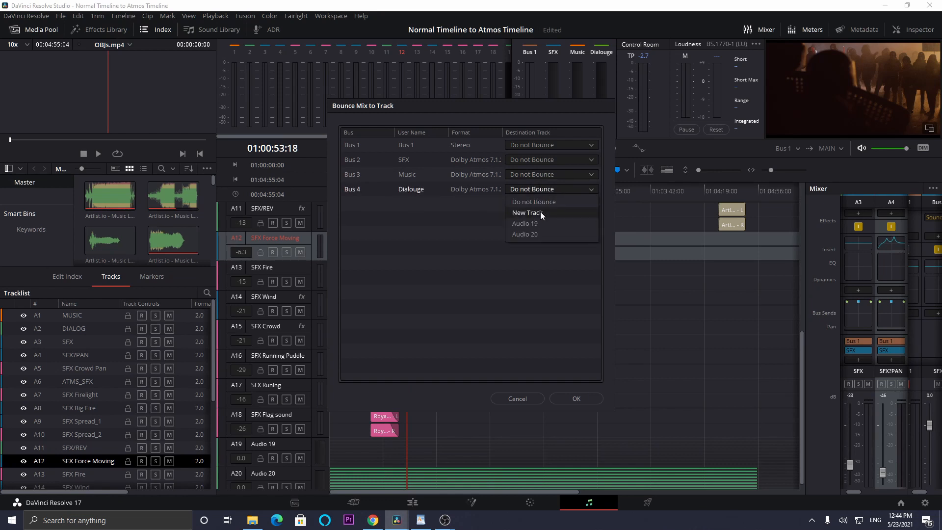
{"action": "left_click", "coordinate": [540, 212]}
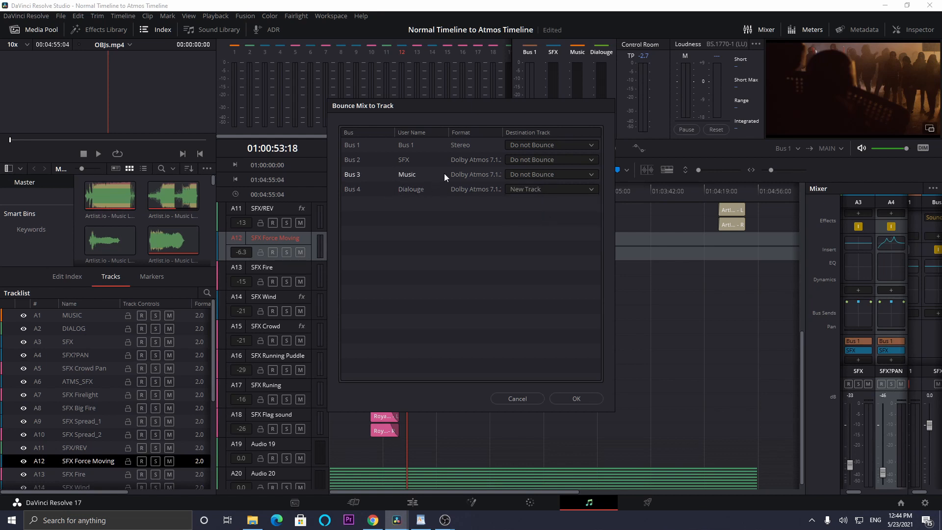
{"action": "left_click", "coordinate": [540, 174]}
{"action": "left_click", "coordinate": [538, 175]}
{"action": "left_click", "coordinate": [537, 161]}
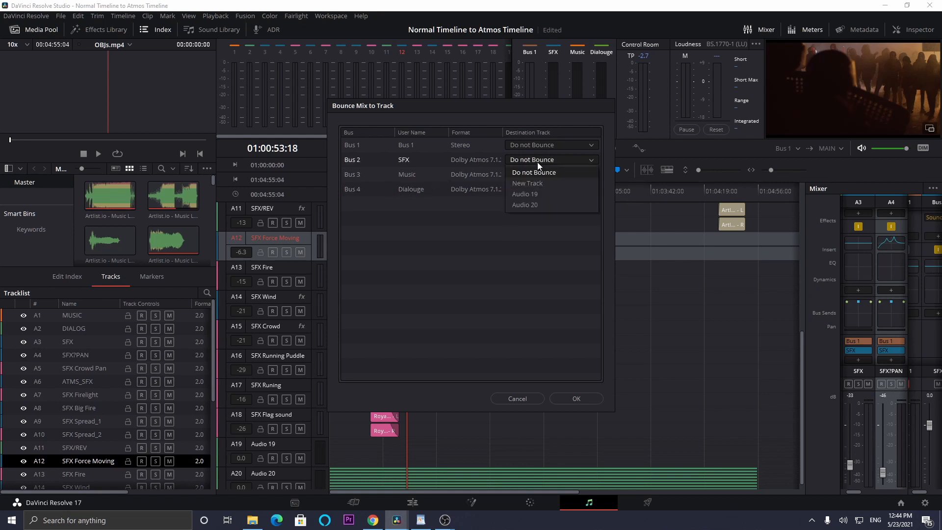
{"action": "left_click", "coordinate": [538, 181]}
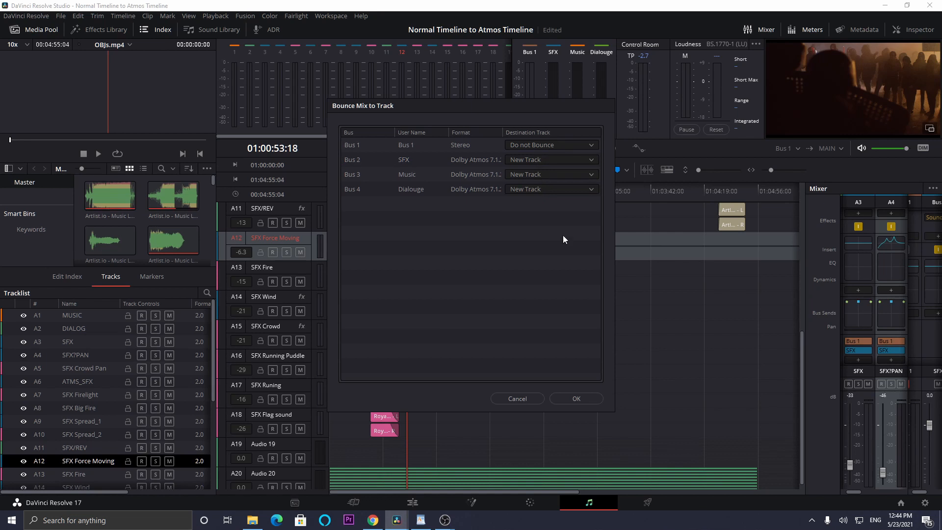
{"action": "left_click", "coordinate": [578, 398]}
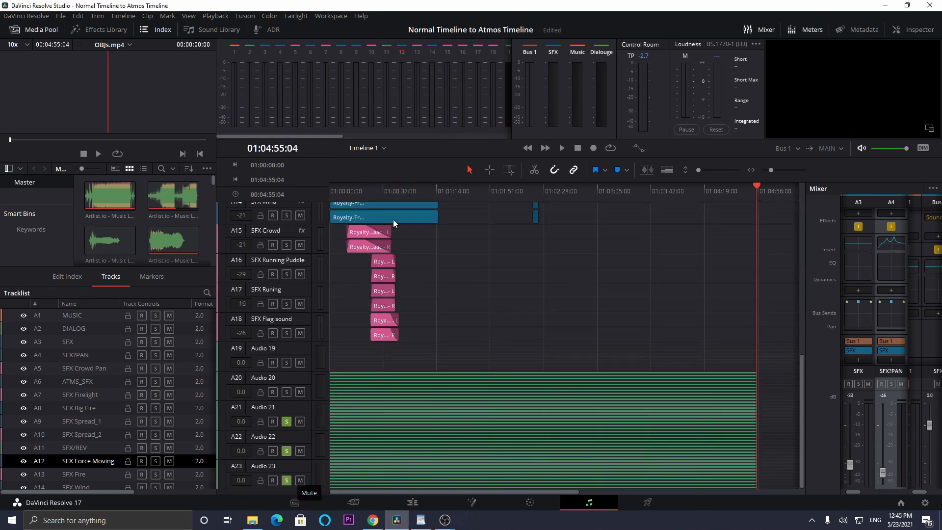
- Play Timeline 1 from near its start and switch the solos until only Audio 21 and Audio 22 are soloed
{"action": "left_click_drag", "start_coordinate": [372, 190], "coordinate": [274, 189]}
{"action": "key", "text": "space"}
{"action": "left_click", "coordinate": [287, 452]}
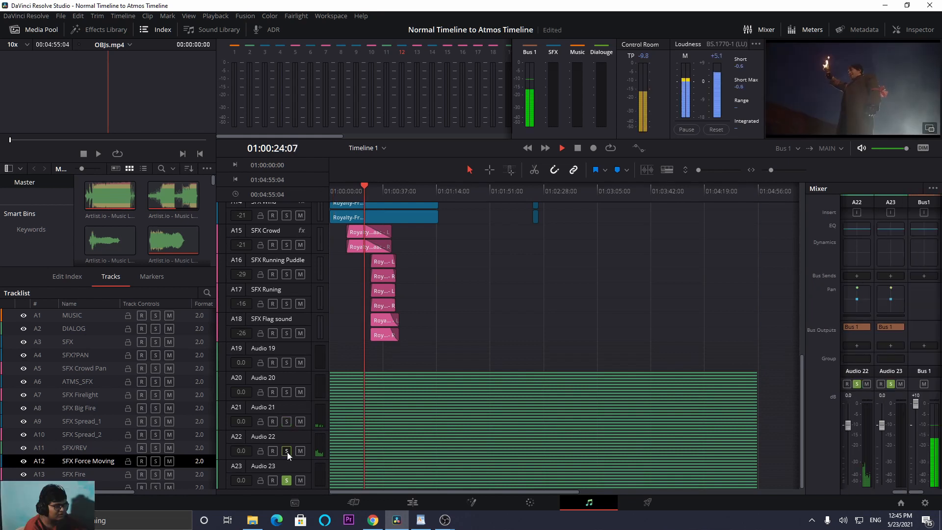
{"action": "left_click", "coordinate": [286, 480]}
{"action": "left_click", "coordinate": [288, 452]}
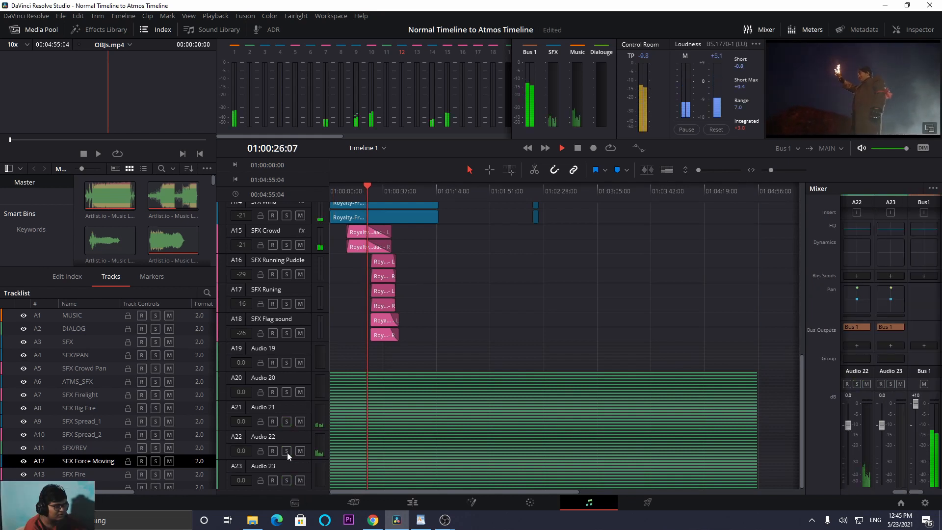
{"action": "left_click", "coordinate": [287, 451]}
{"action": "left_click", "coordinate": [286, 423]}
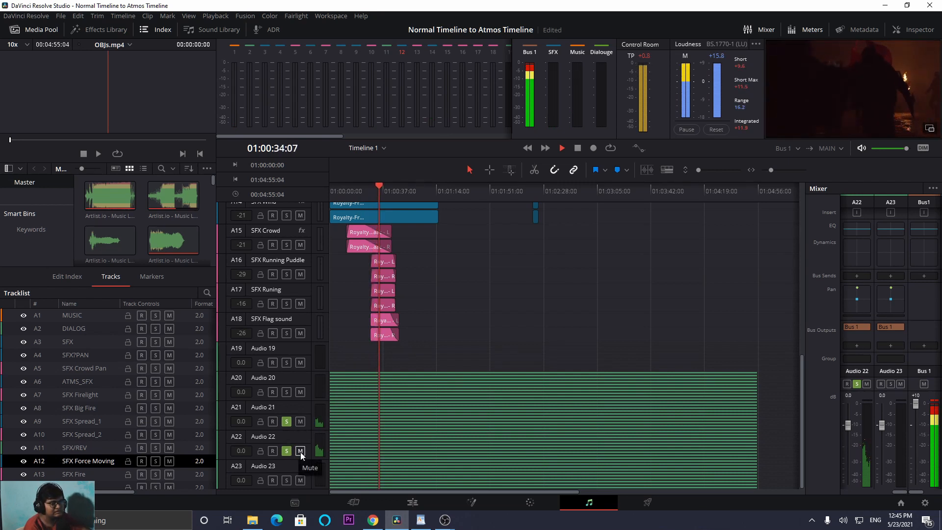
- Toggle the solos of Audio 21 and Audio 23 during playback to compare the bounced tracks, and stop playback
{"action": "left_click", "coordinate": [287, 423]}
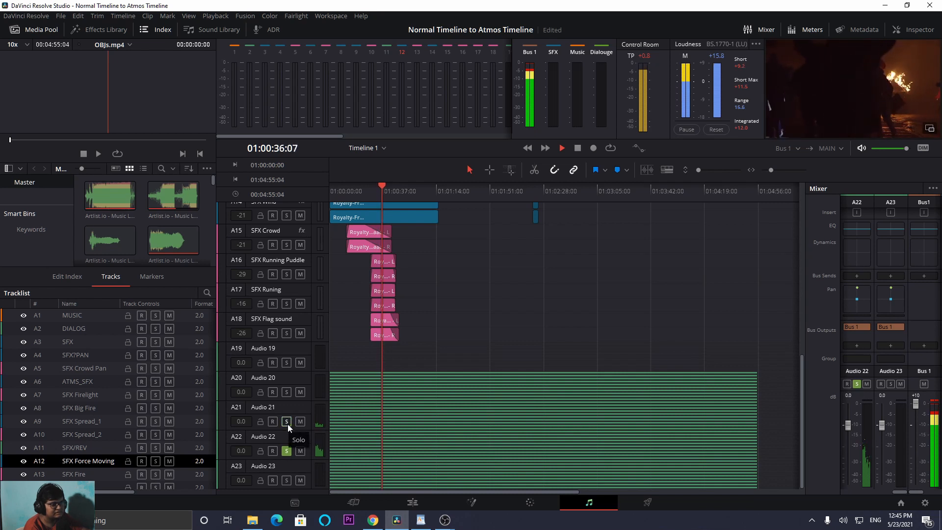
{"action": "left_click", "coordinate": [288, 423]}
{"action": "left_click", "coordinate": [285, 480]}
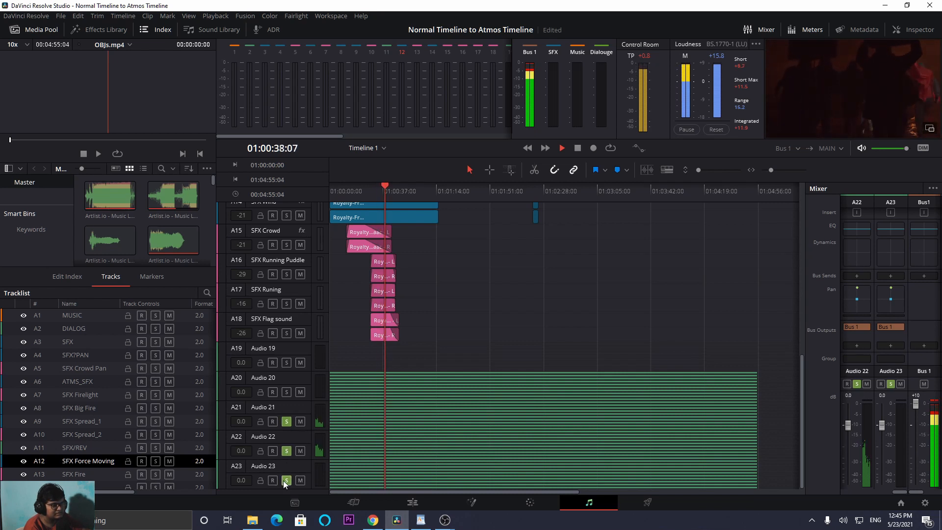
{"action": "left_click", "coordinate": [283, 480]}
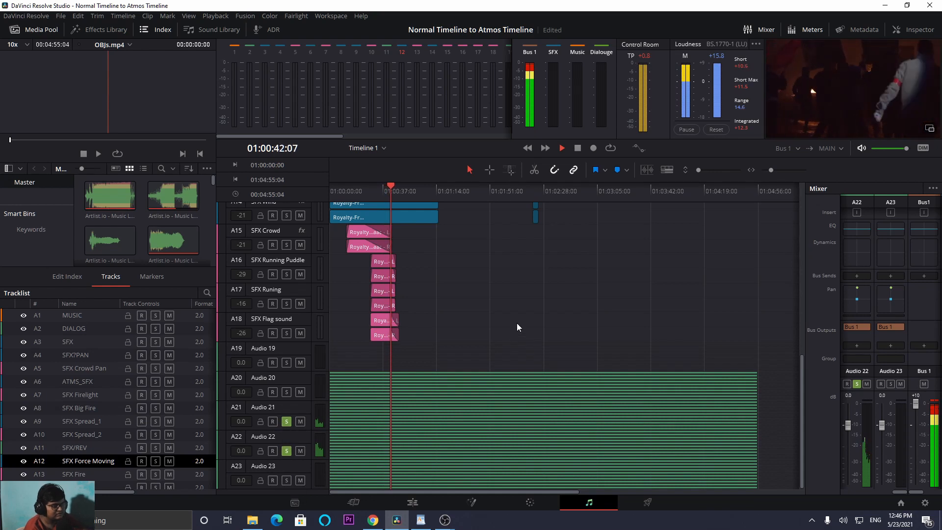
{"action": "scroll", "coordinate": [517, 323], "scroll_direction": "up", "scroll_amount": 10}
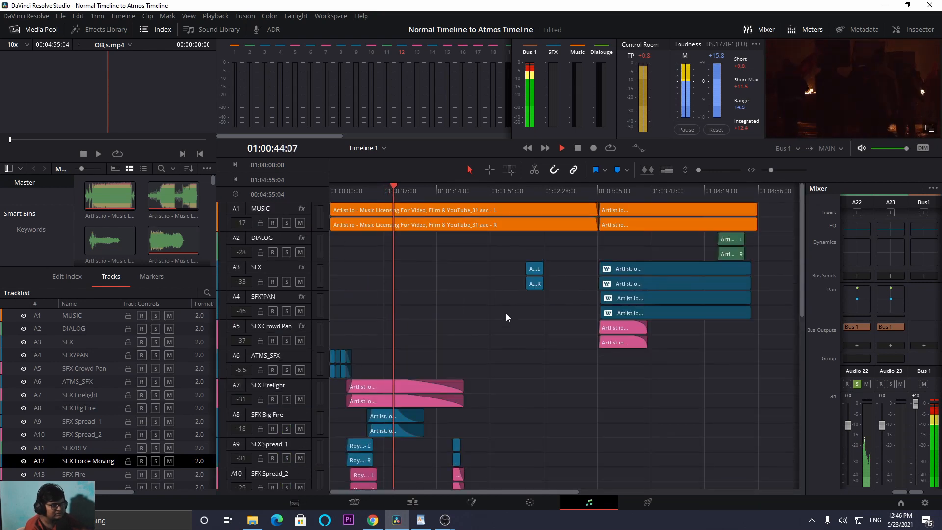
{"action": "scroll", "coordinate": [648, 414], "scroll_direction": "down", "scroll_amount": 10}
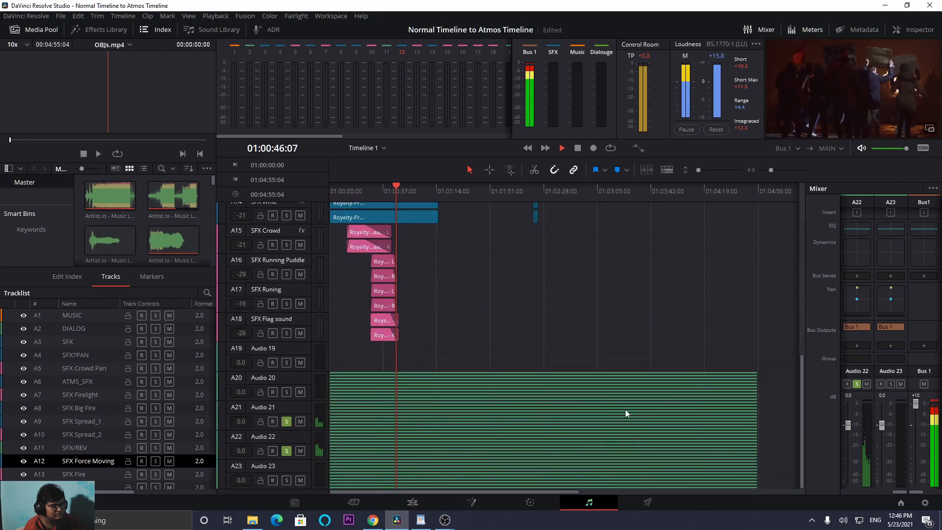
{"action": "key", "text": "space"}
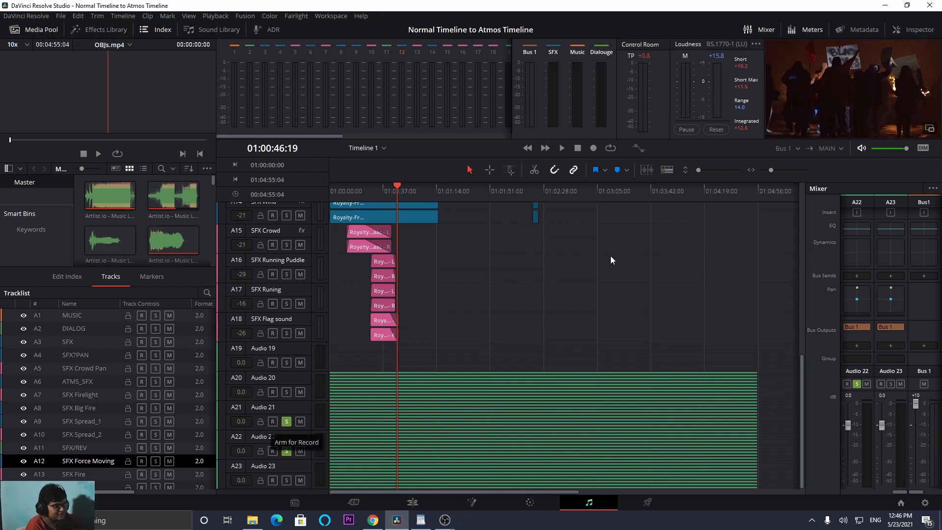
- Play Timeline 1 from about 01:04:21 with Audio 21, Audio 22 and Audio 23 soloed
{"action": "left_click", "coordinate": [707, 191]}
{"action": "key", "text": "space"}
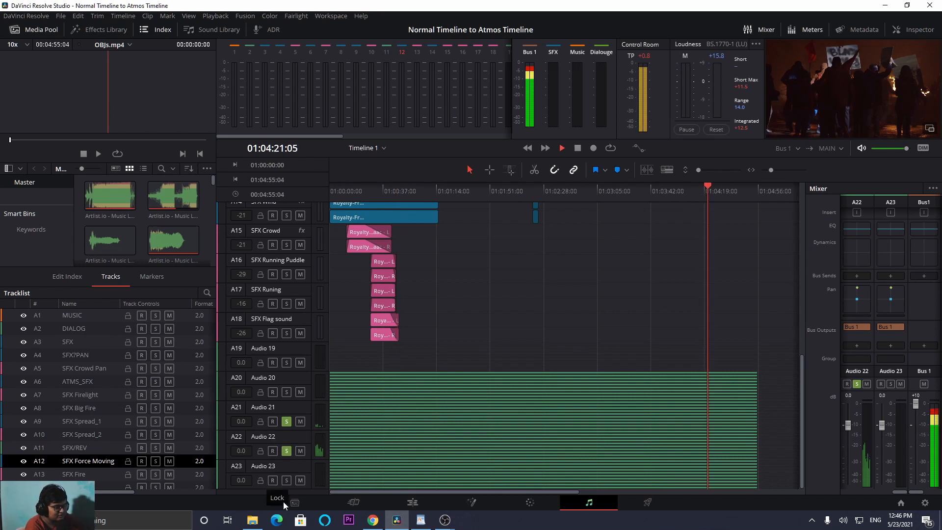
{"action": "scroll", "coordinate": [618, 325], "scroll_direction": "up", "scroll_amount": 5}
{"action": "scroll", "coordinate": [618, 315], "scroll_direction": "down", "scroll_amount": 3}
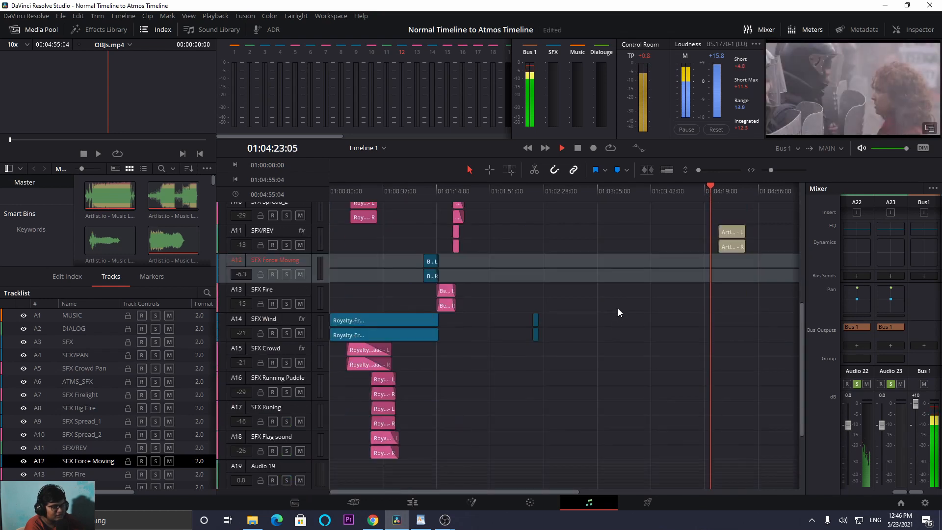
{"action": "scroll", "coordinate": [617, 312], "scroll_direction": "down", "scroll_amount": 3}
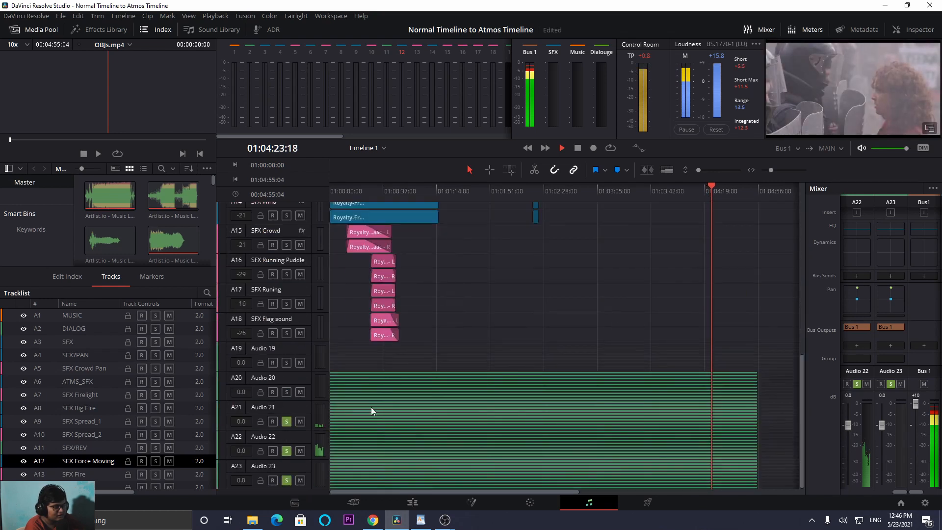
- Listen to Audio 23 on its own, solo Audio 21 and Audio 22 again, and play the three bounced tracks together
{"action": "left_click", "coordinate": [287, 451]}
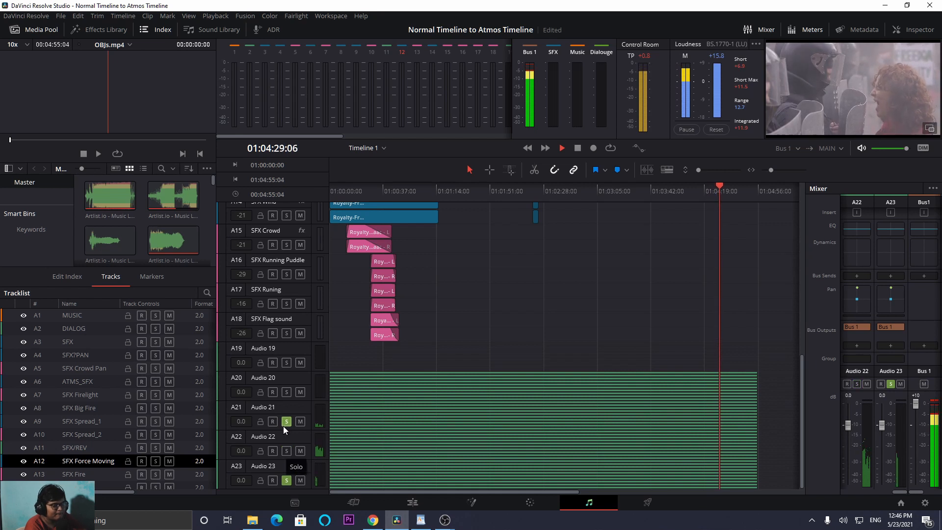
{"action": "left_click", "coordinate": [286, 422]}
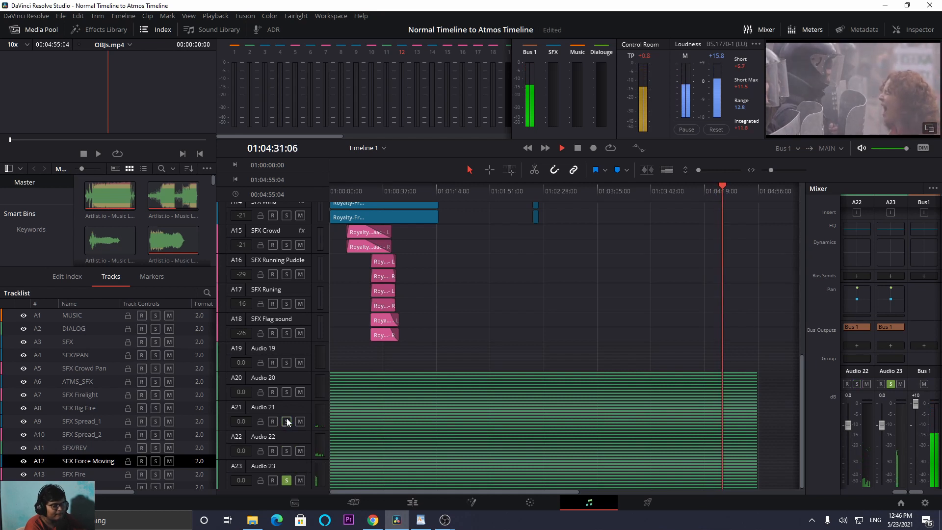
{"action": "left_click", "coordinate": [287, 422]}
{"action": "left_click", "coordinate": [287, 451]}
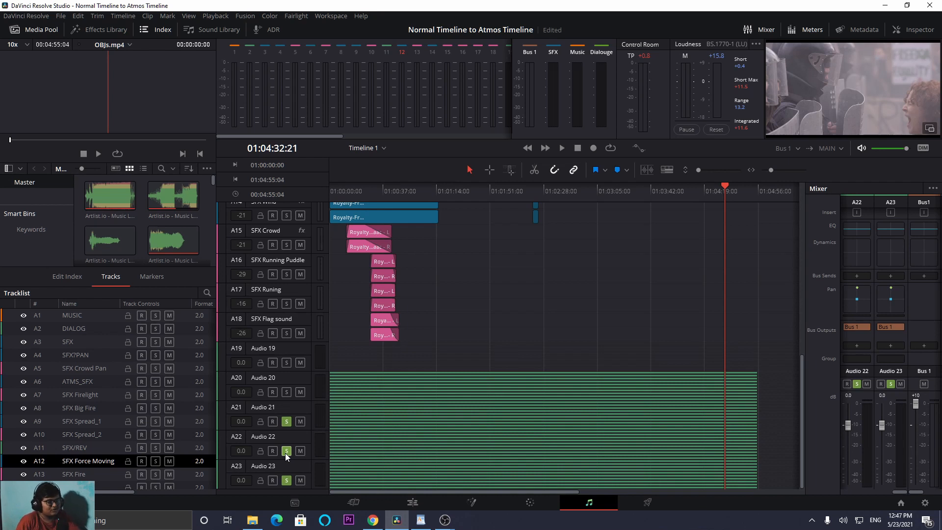
{"action": "key", "text": "space"}
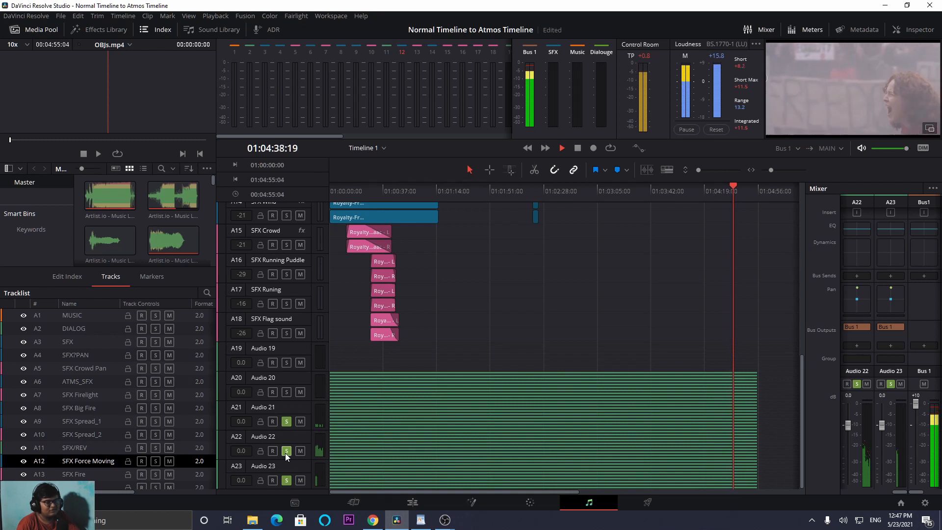
{"action": "key", "text": "space"}
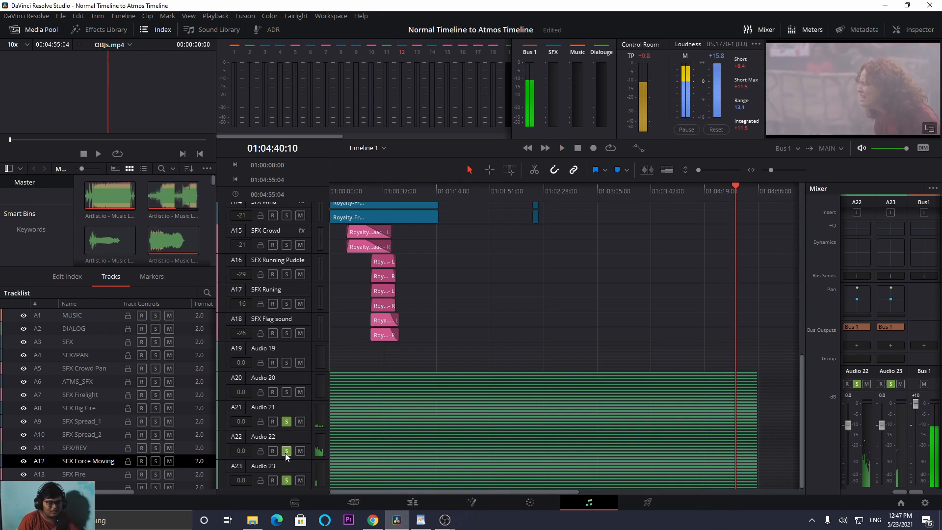